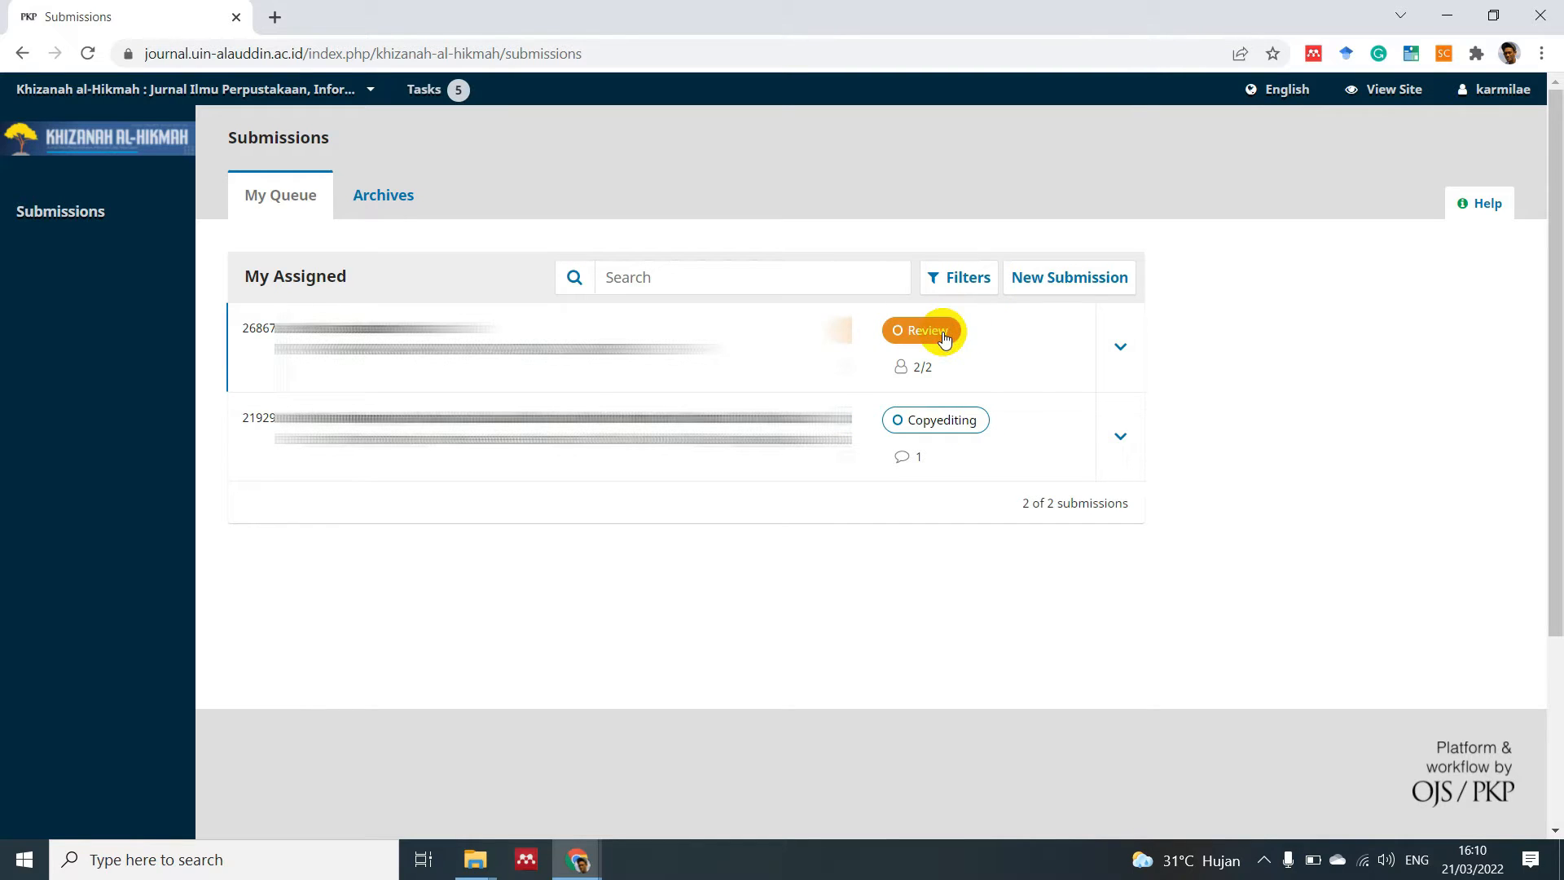
Check the review count of the submission at the Review stage and open its workflow
drag(905, 367, 932, 370)
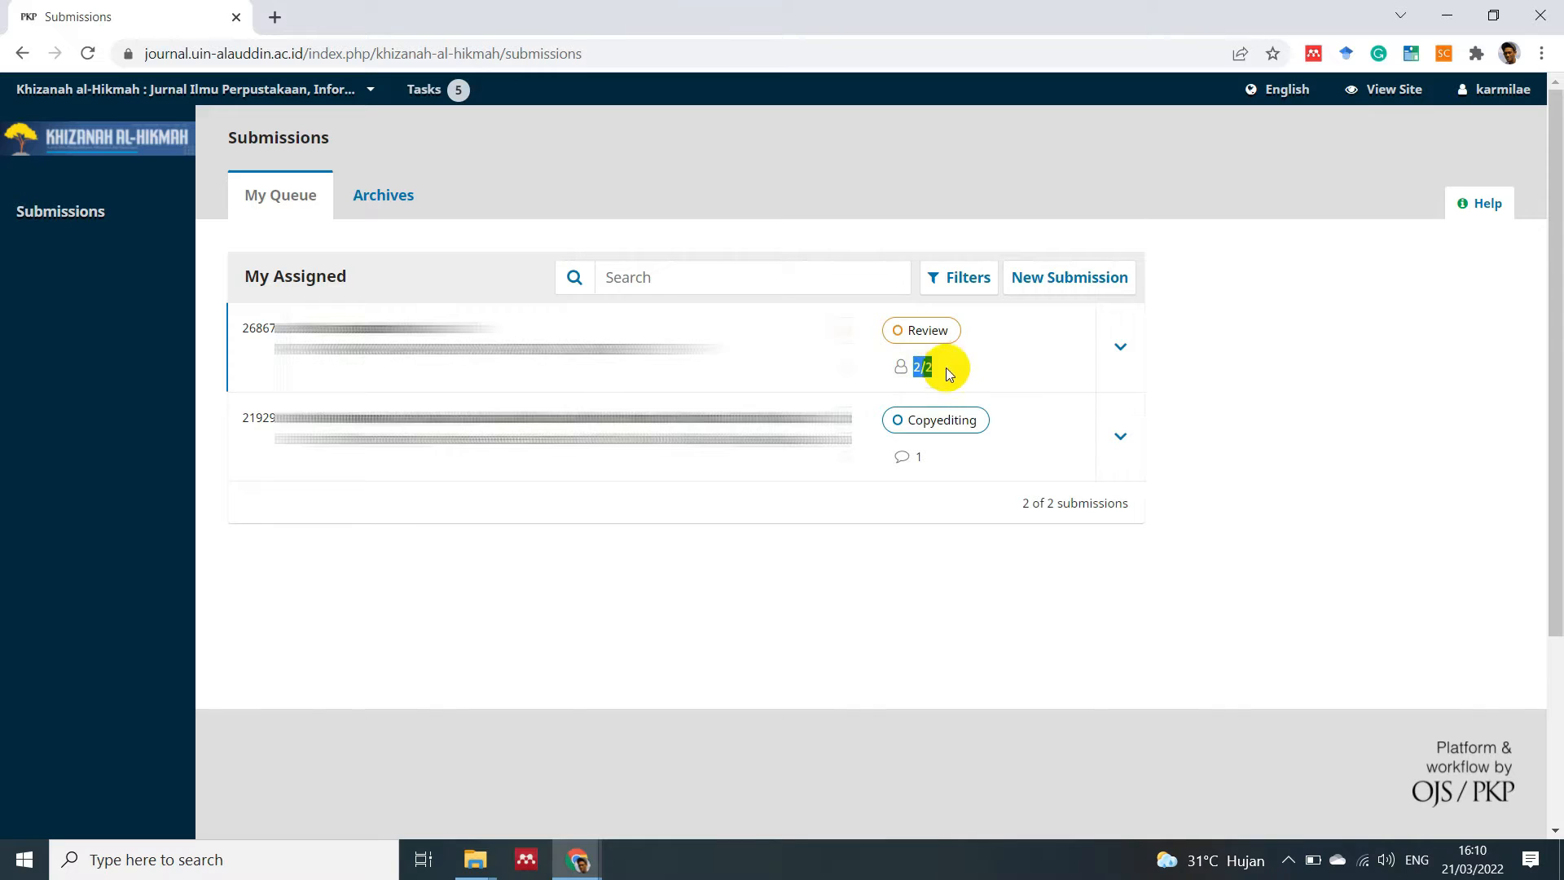
click(917, 364)
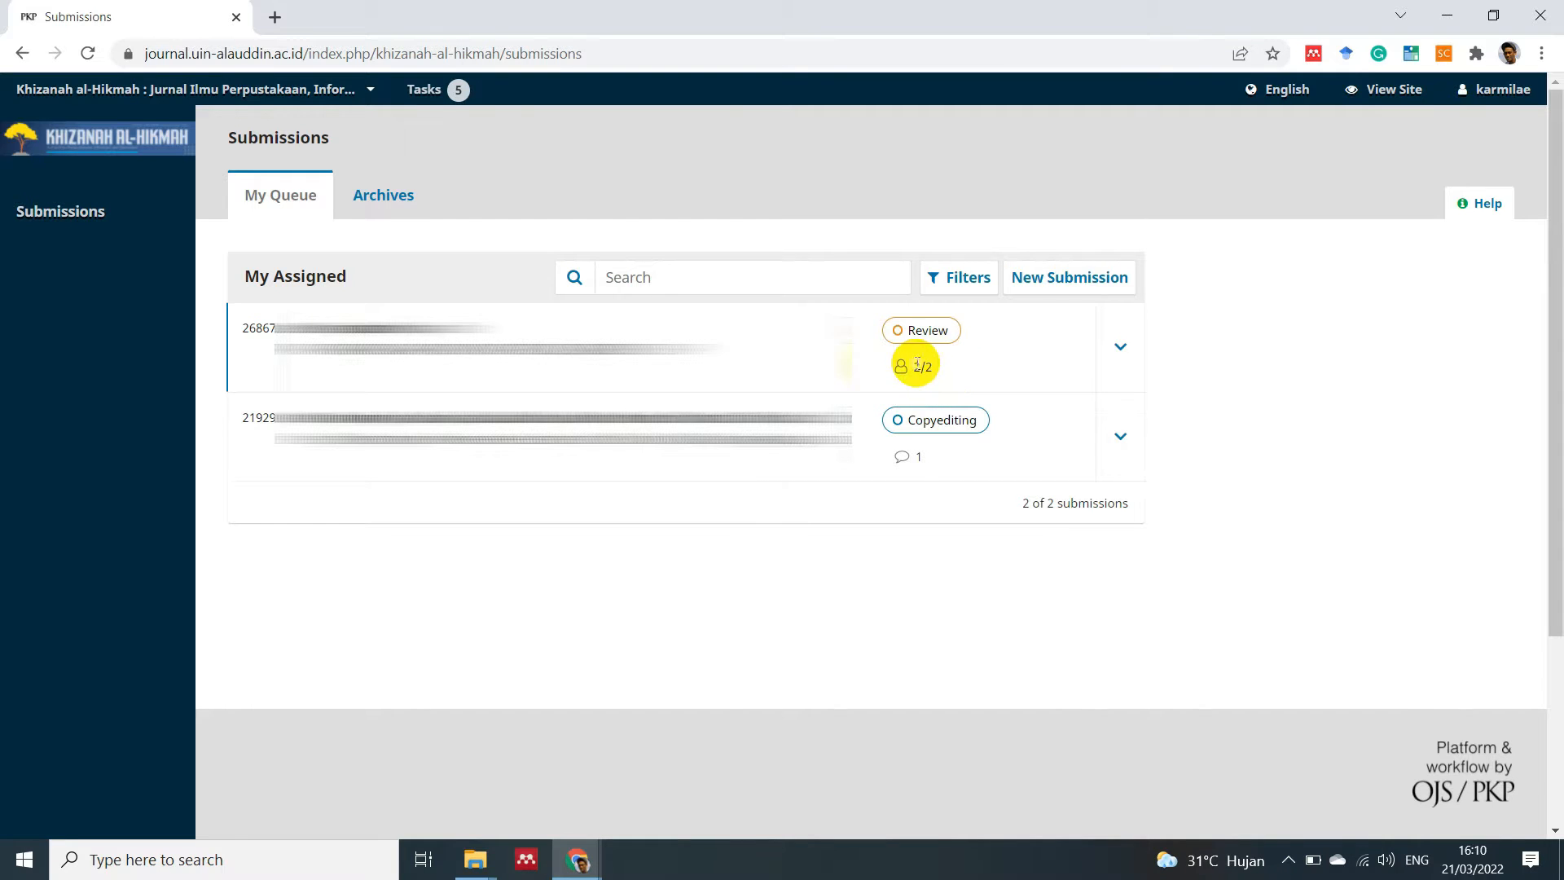
drag(917, 364, 934, 370)
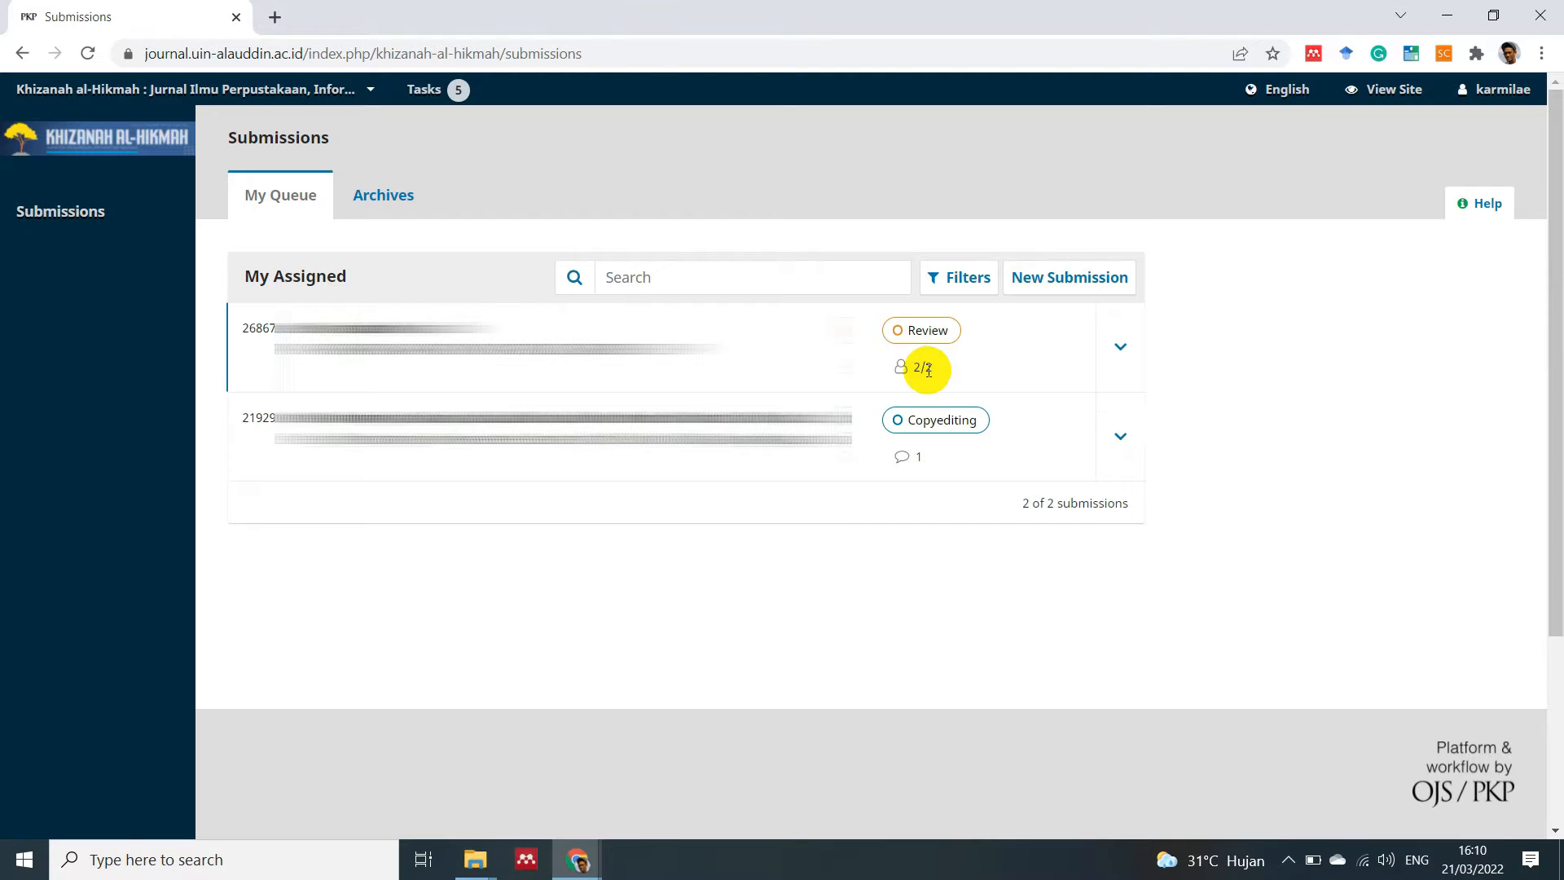
double_click(929, 369)
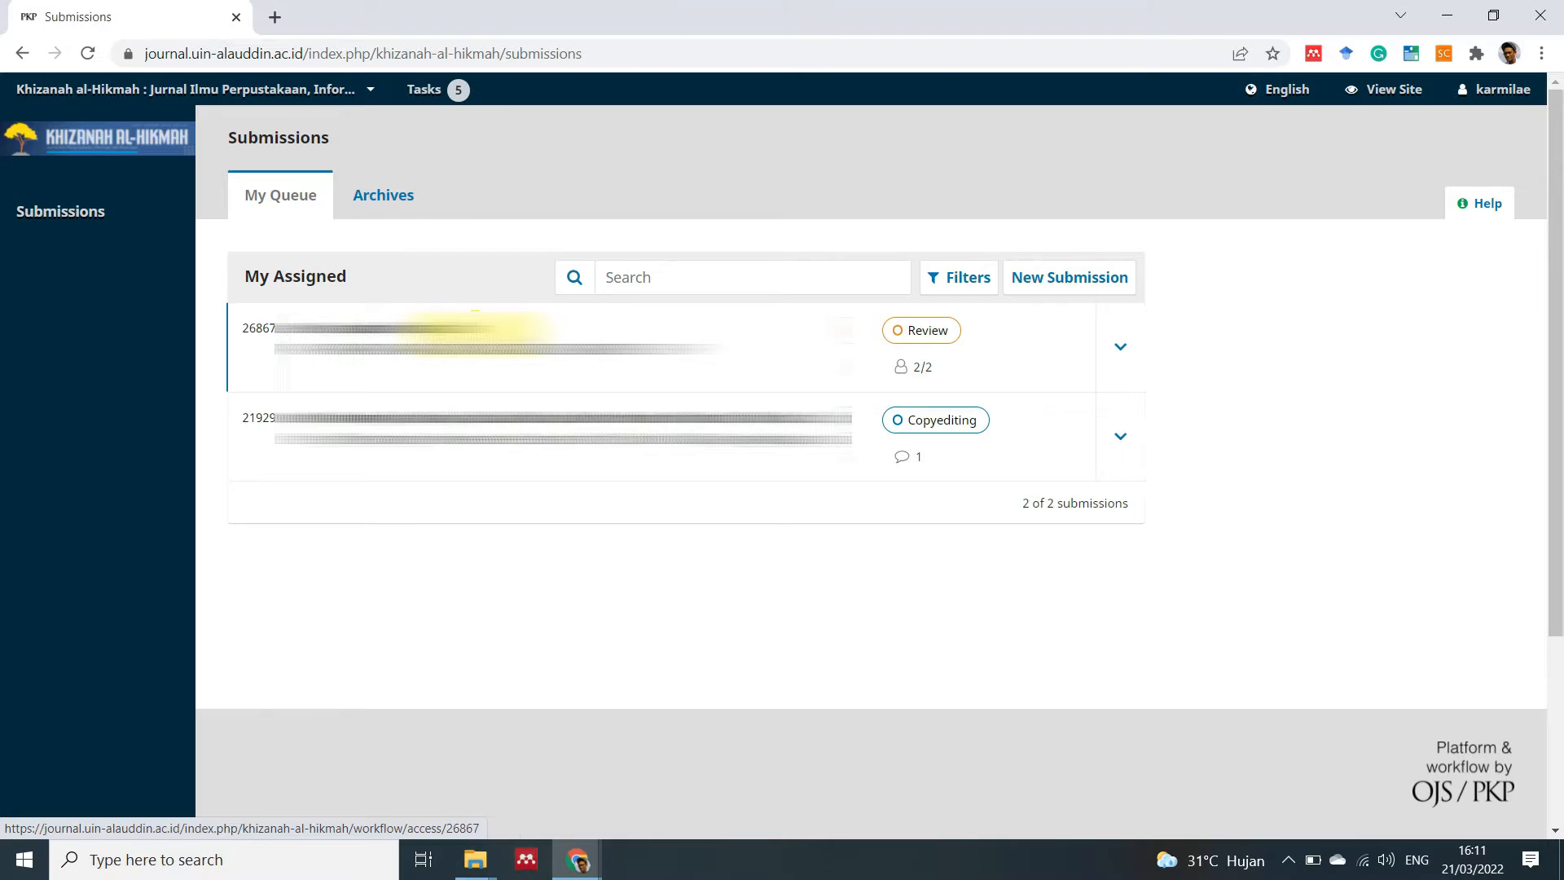
click(475, 332)
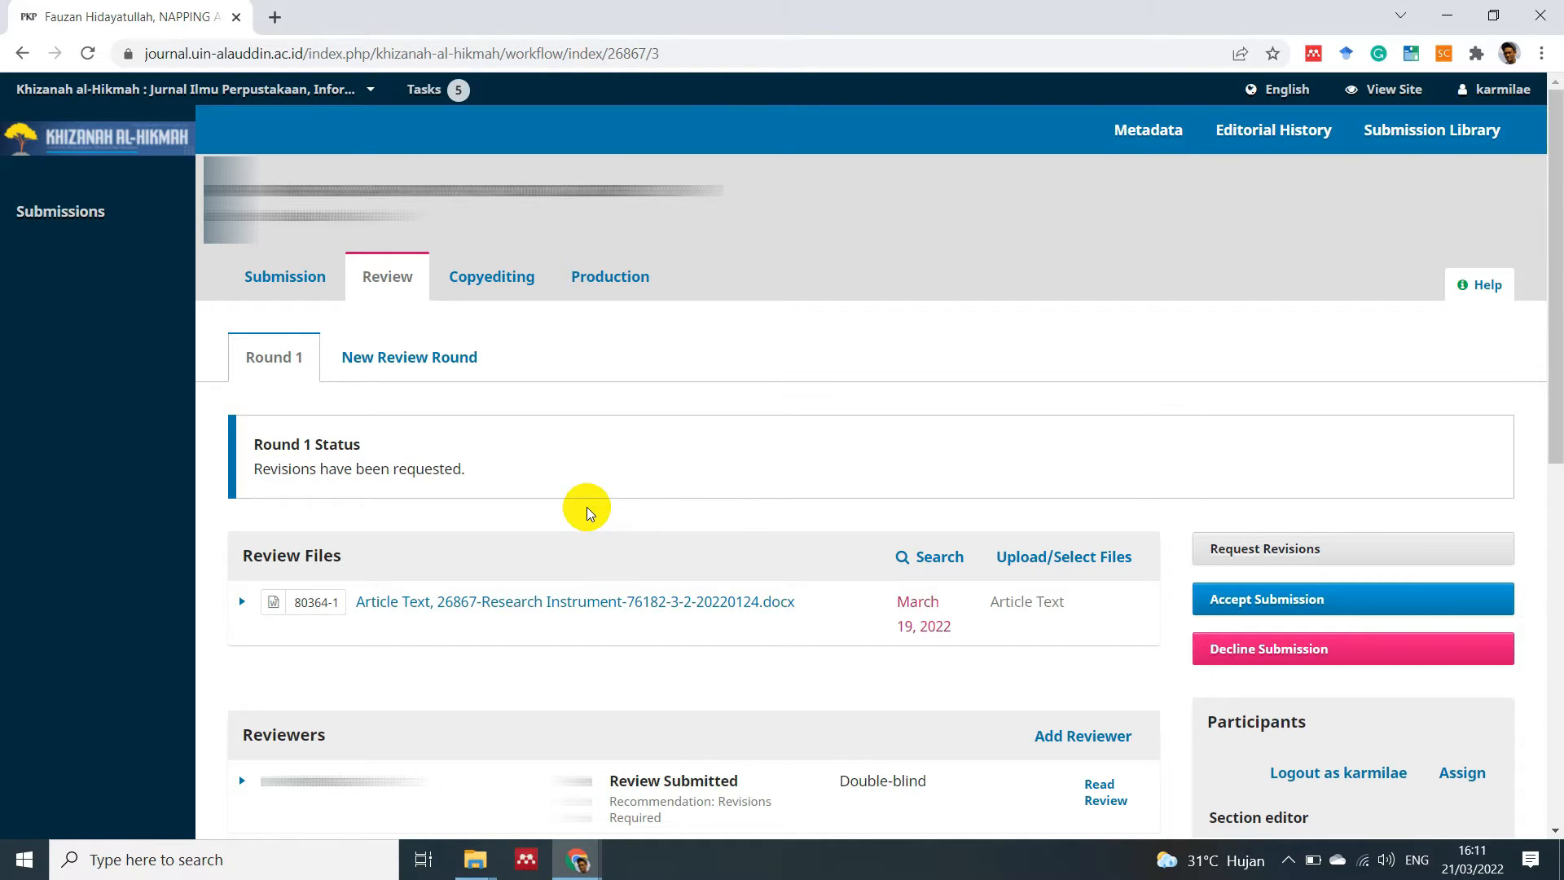
Examine the Round 1 status and each reviewer's submission status and recommendation
triple_click(482, 481)
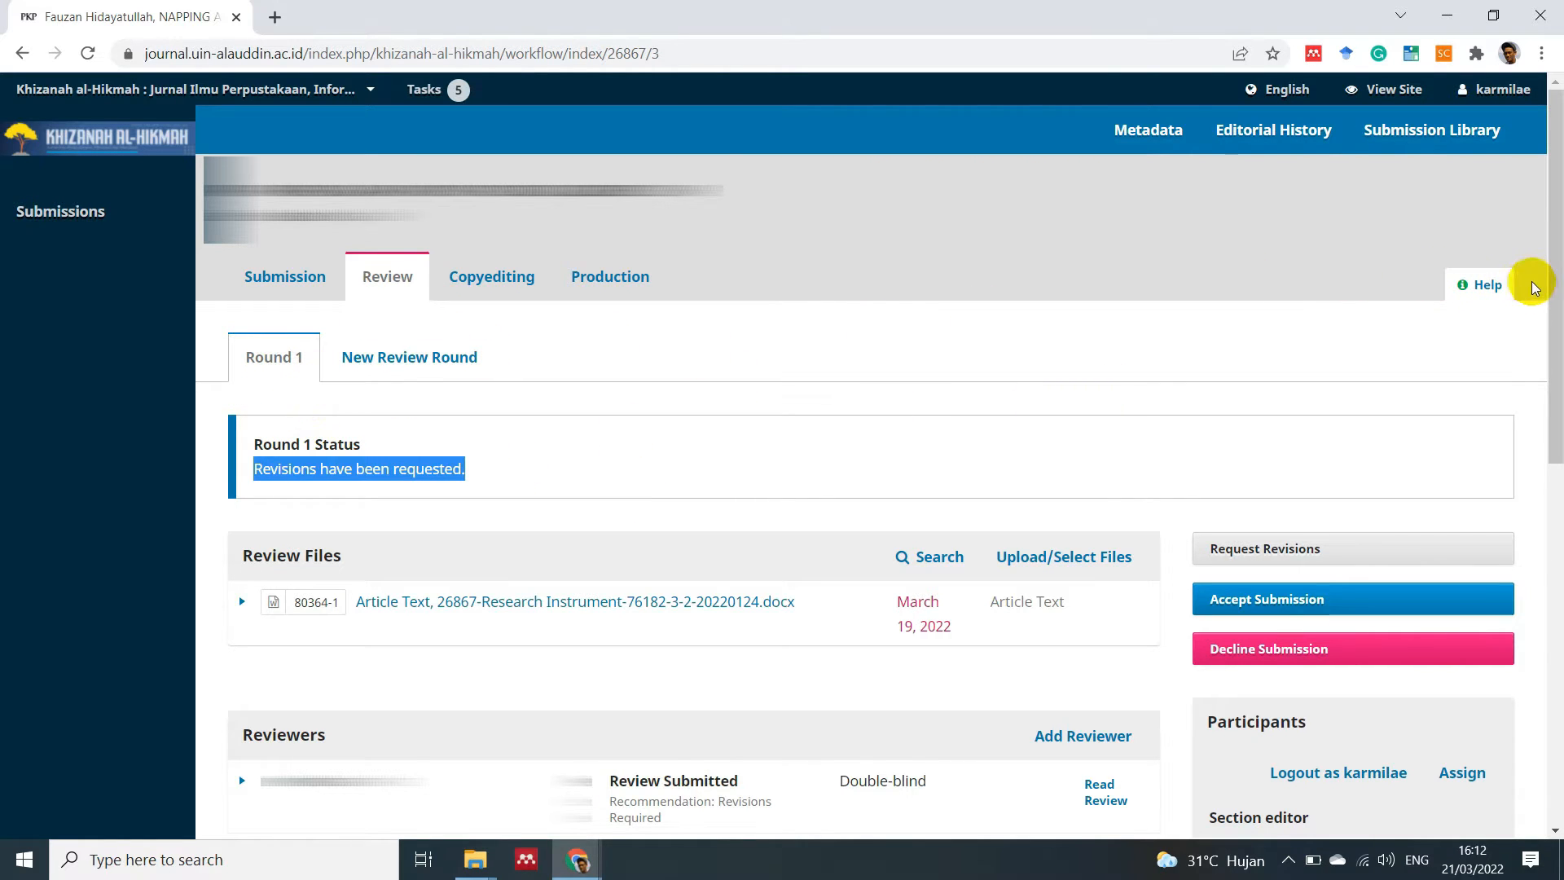
drag(1559, 283, 1559, 363)
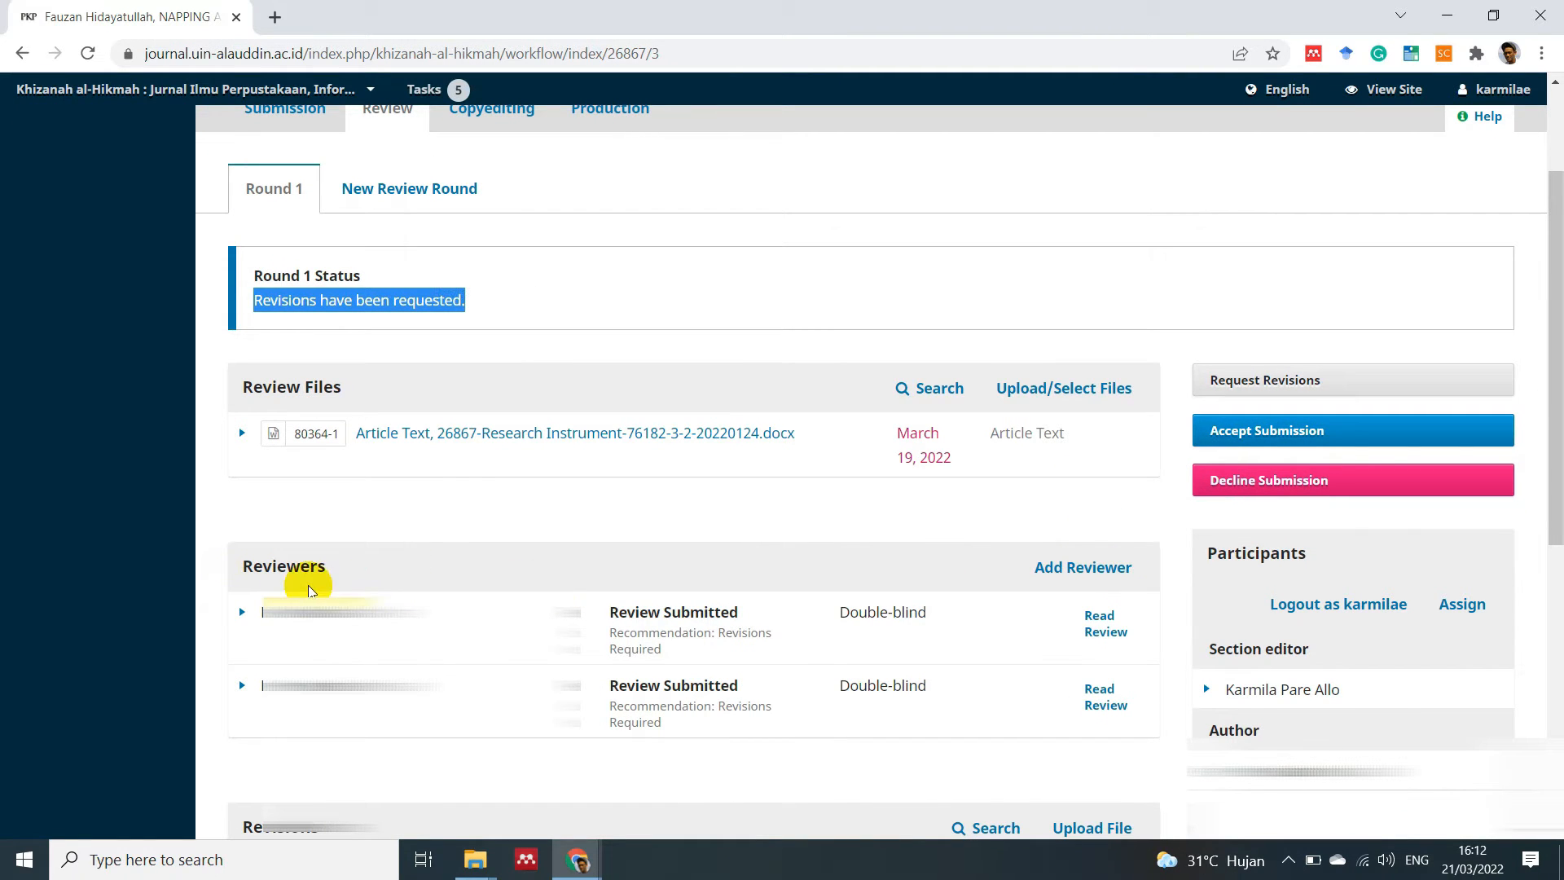
drag(393, 610, 265, 614)
drag(411, 686, 281, 686)
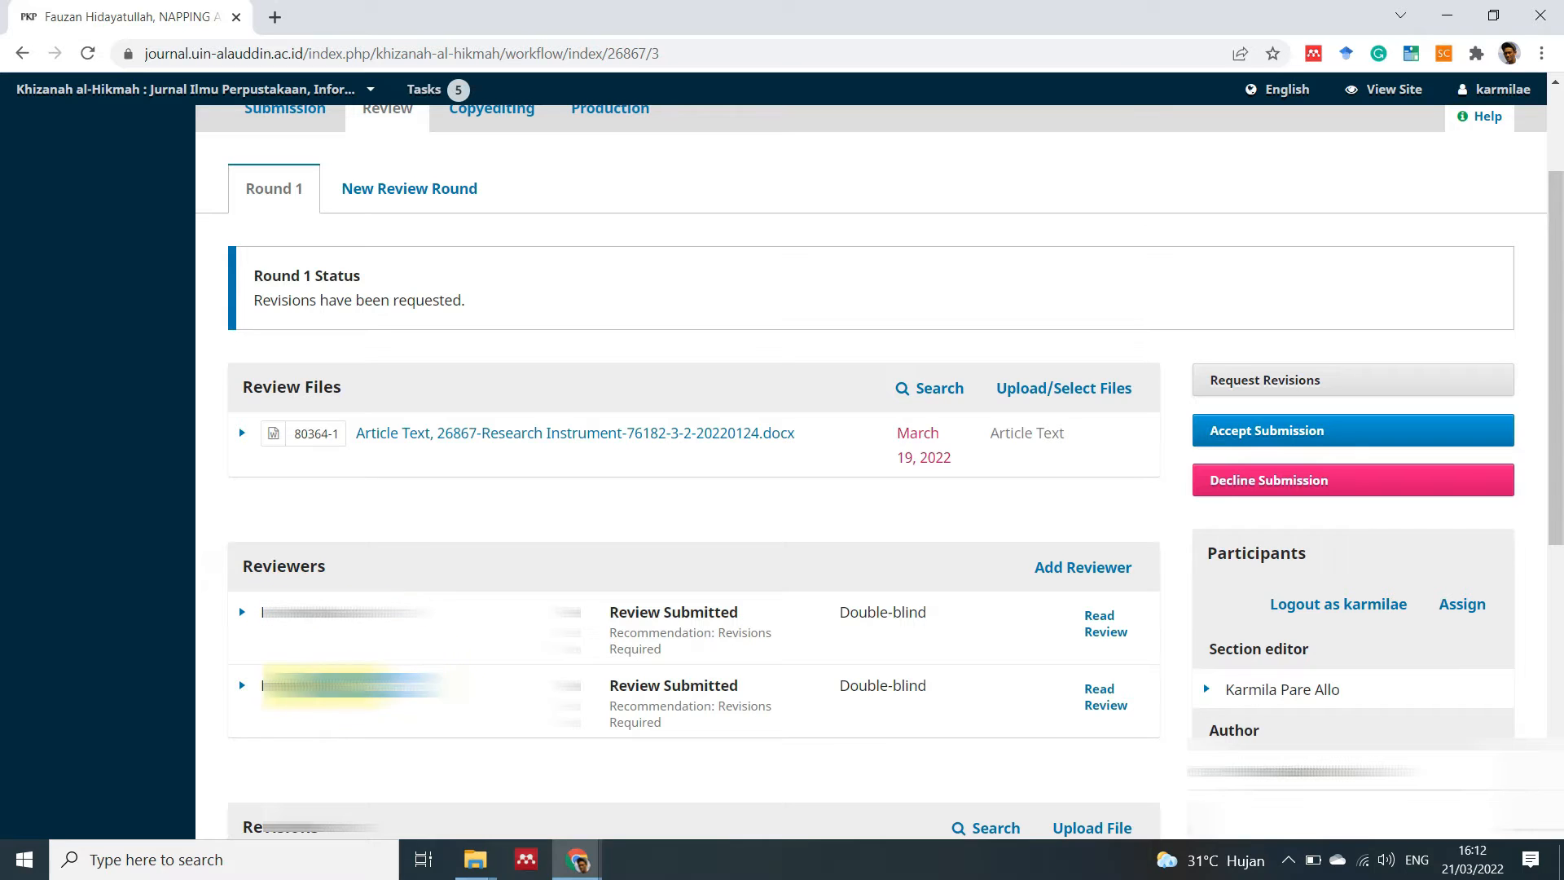
drag(609, 612, 741, 613)
drag(741, 685, 570, 688)
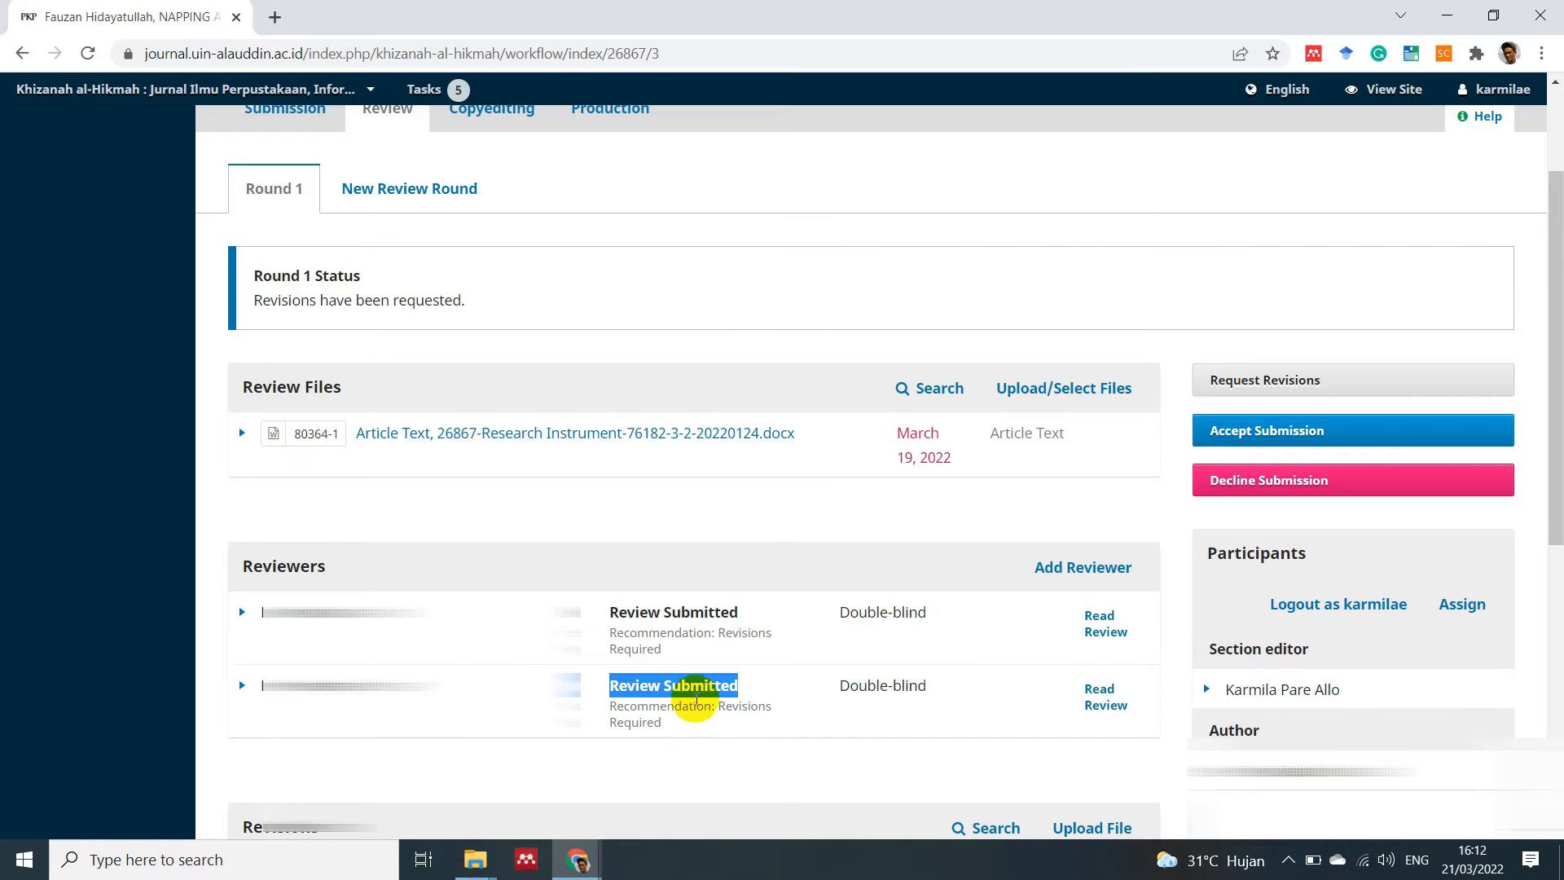
drag(609, 634, 770, 648)
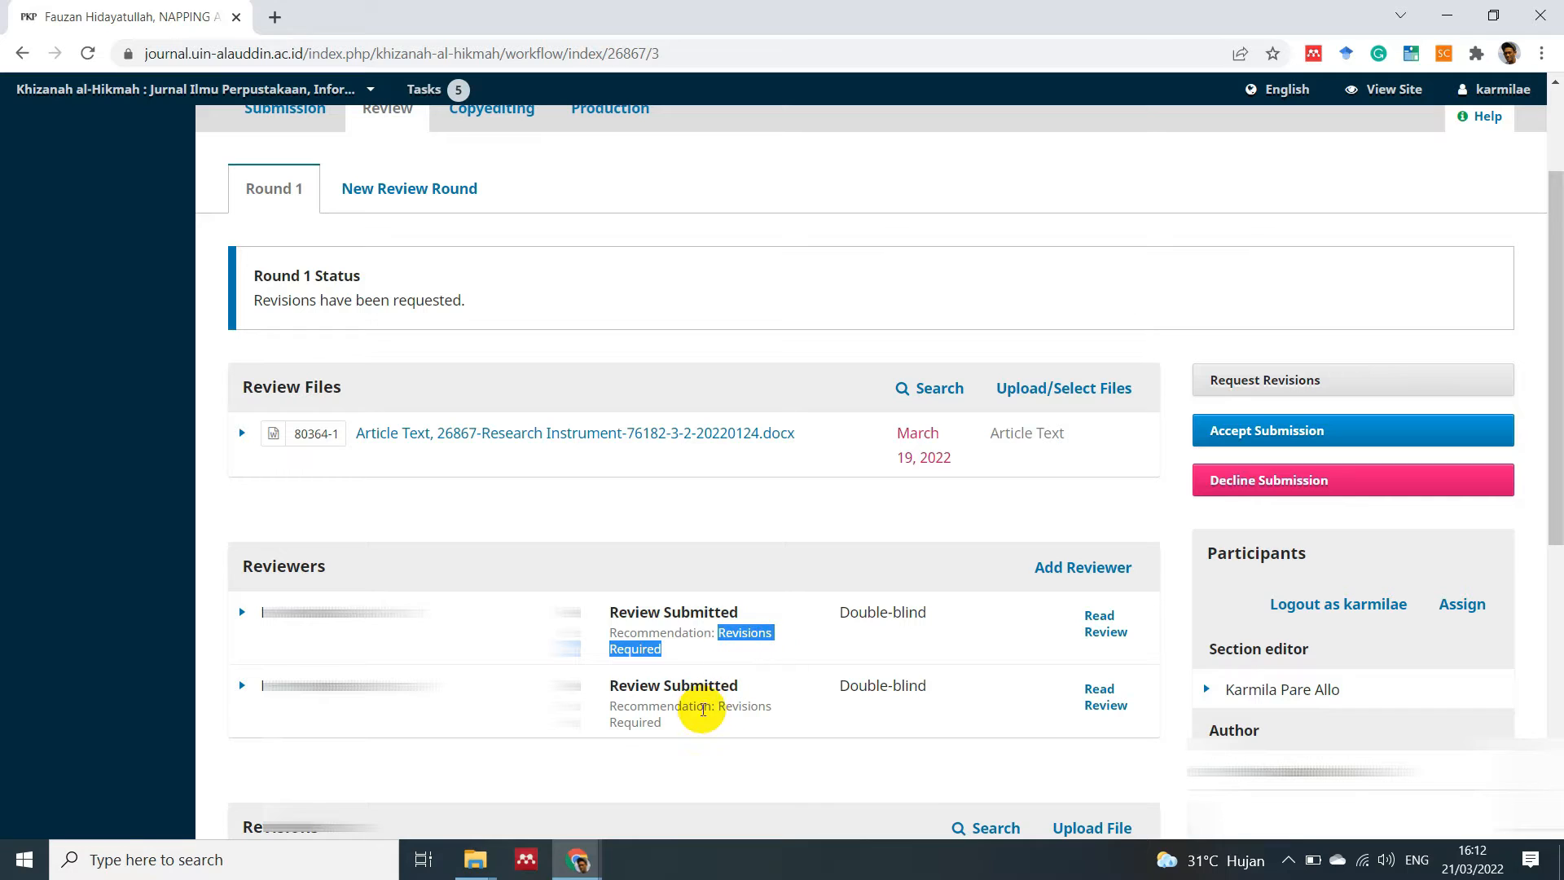
drag(718, 707, 746, 722)
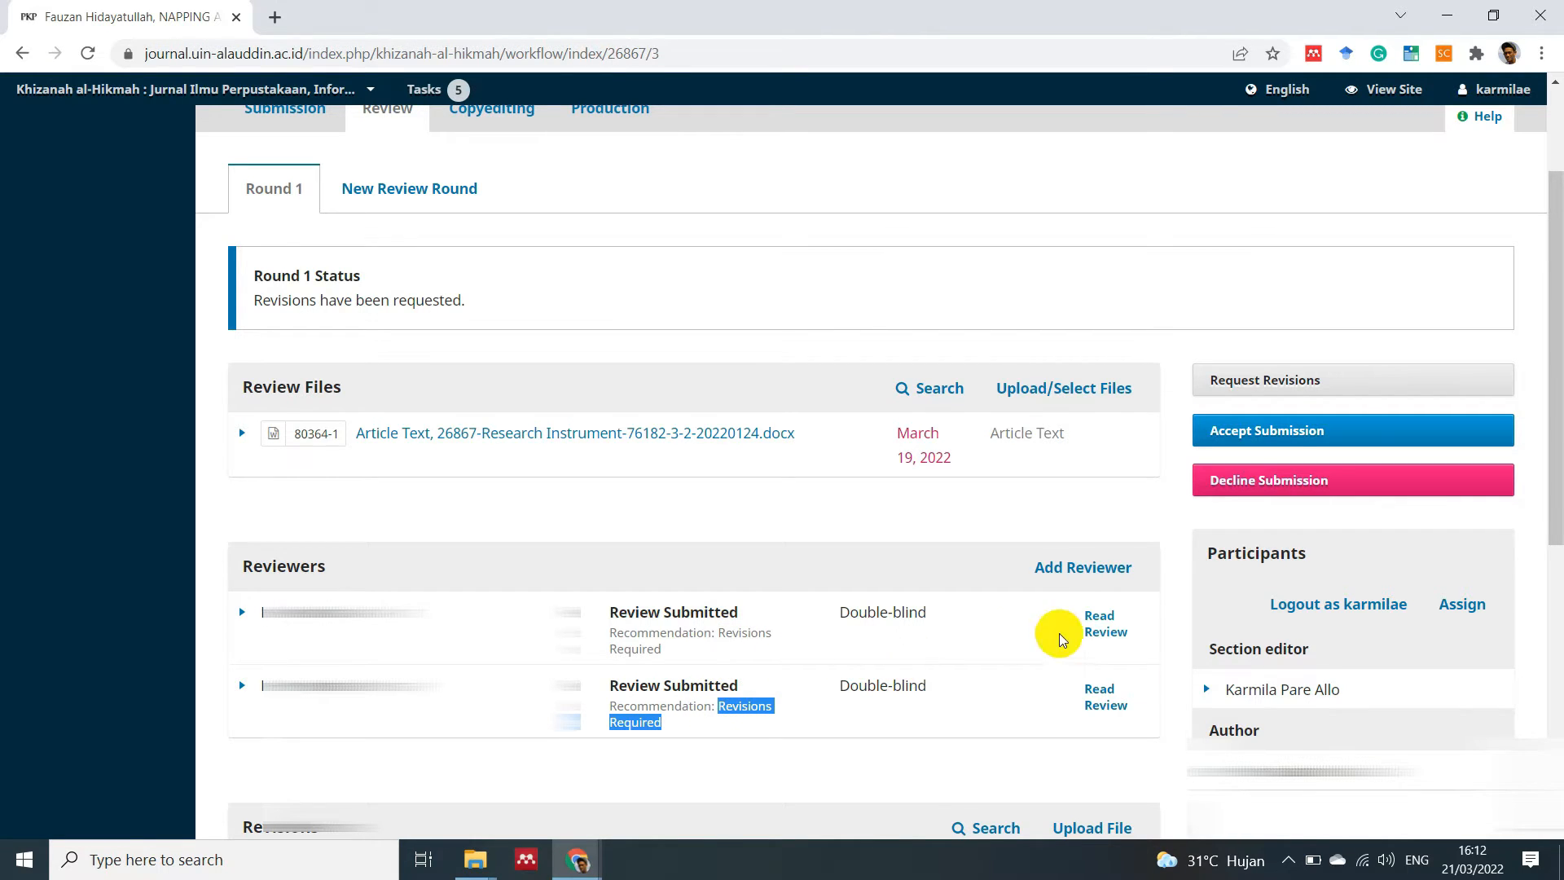
Open the second reviewer's submitted review and check its completion date and recommendation
click(1104, 706)
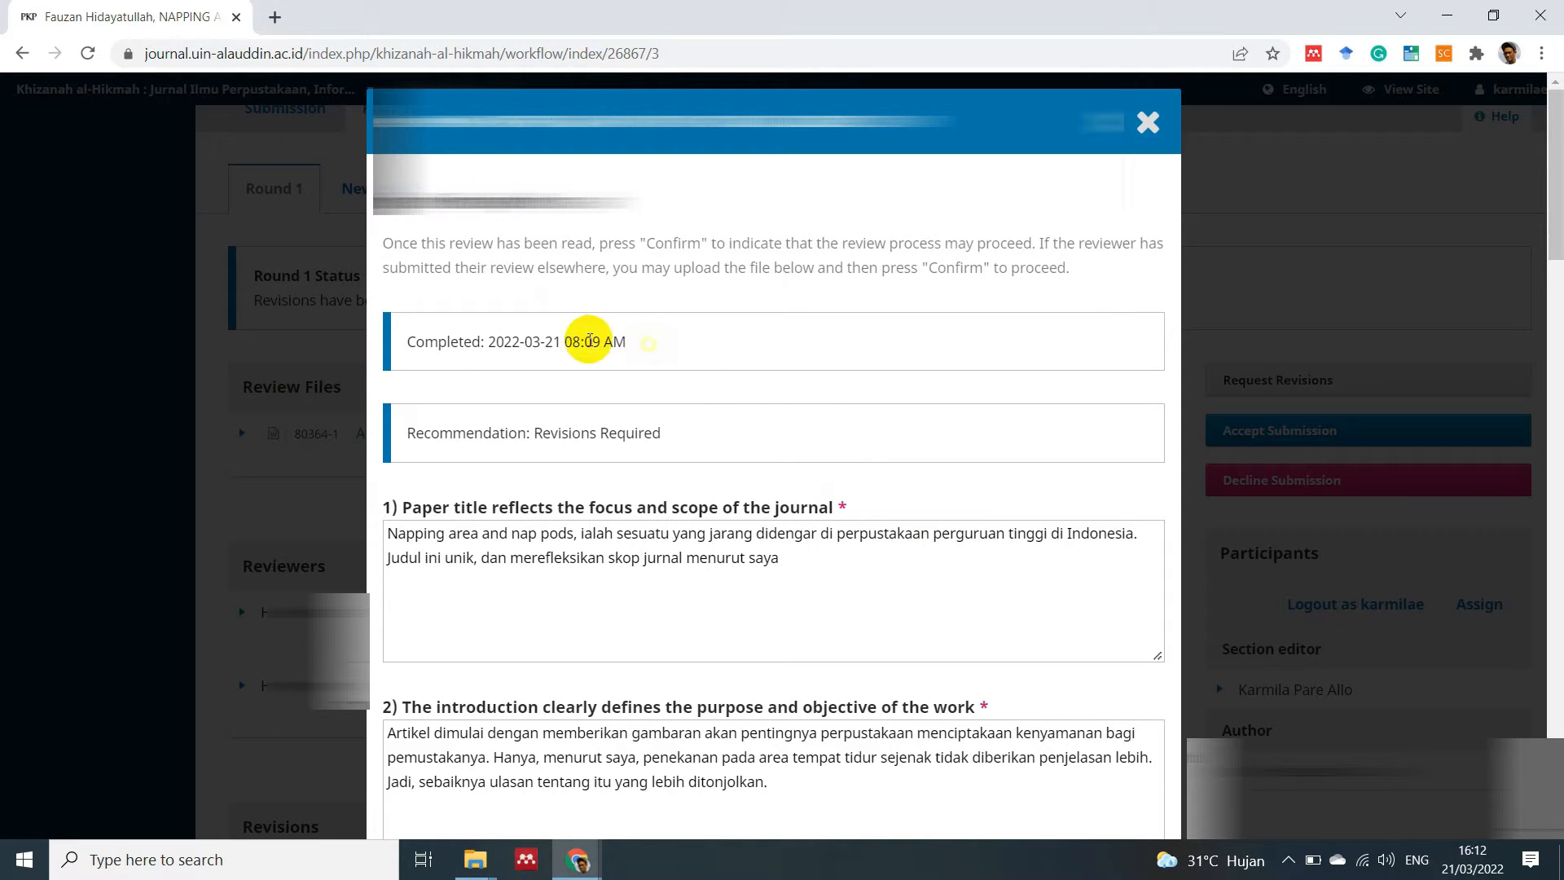
drag(635, 342, 412, 340)
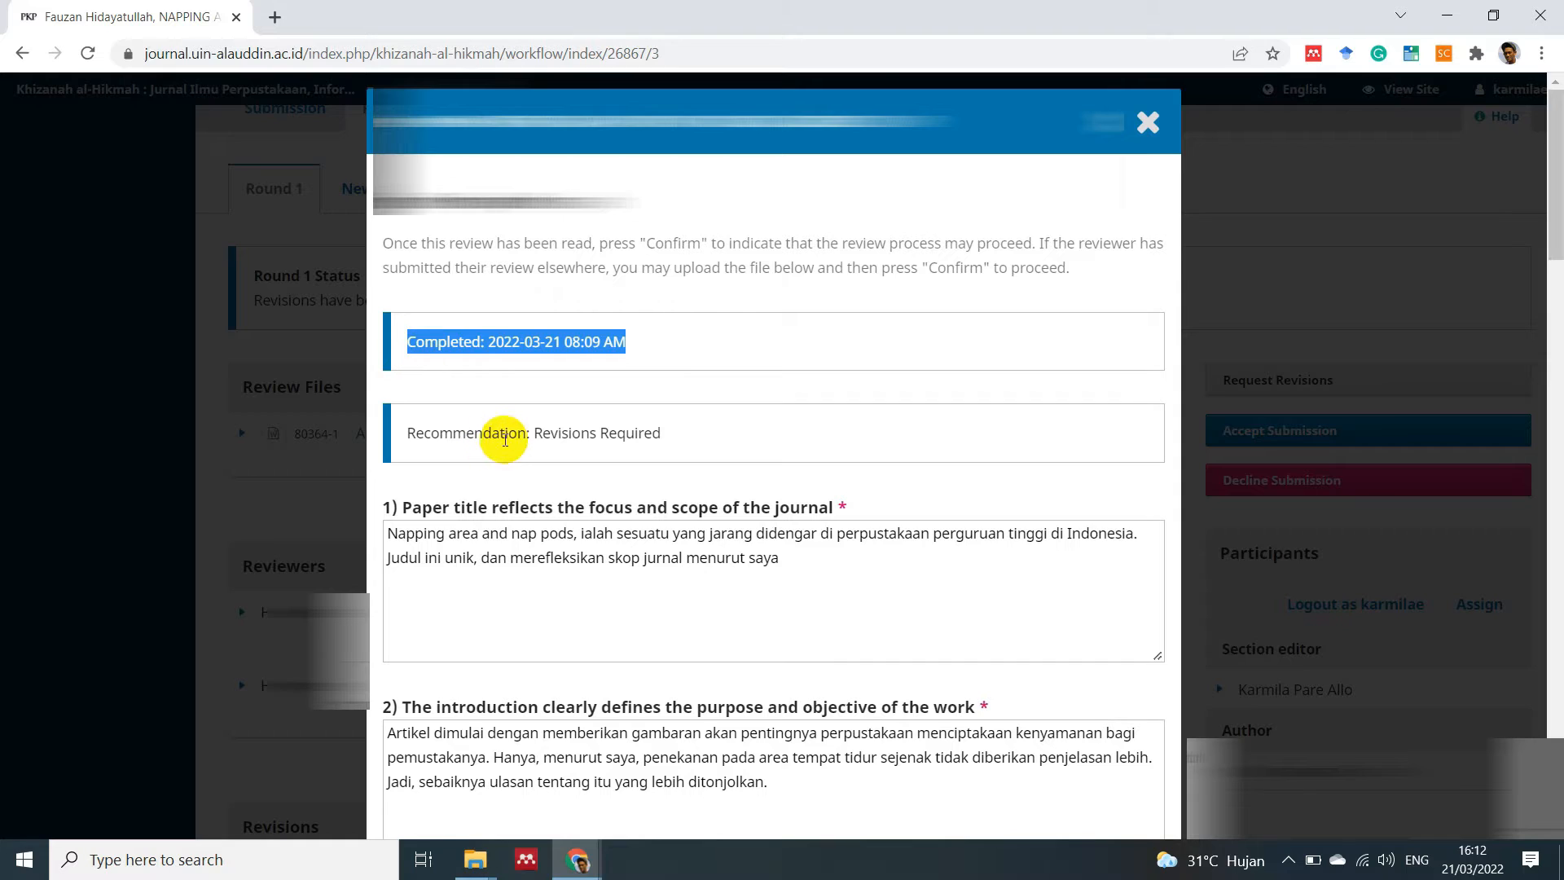
drag(409, 432, 544, 419)
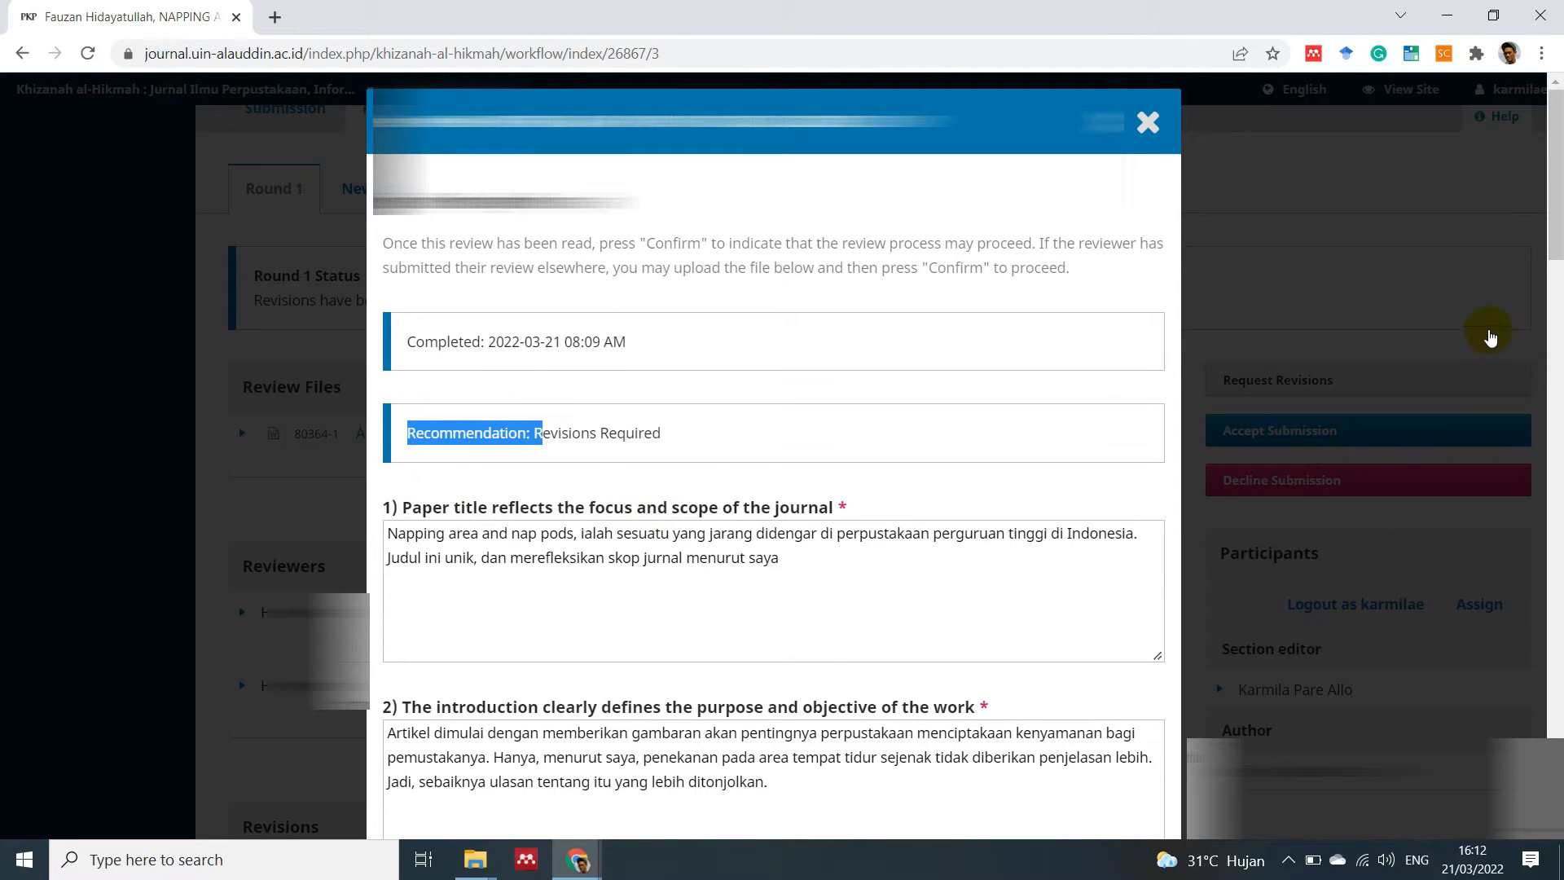
Read through the reviewer's answers to the review form questions, down to the recommendation and rating sections
scroll(864, 407, down, 3)
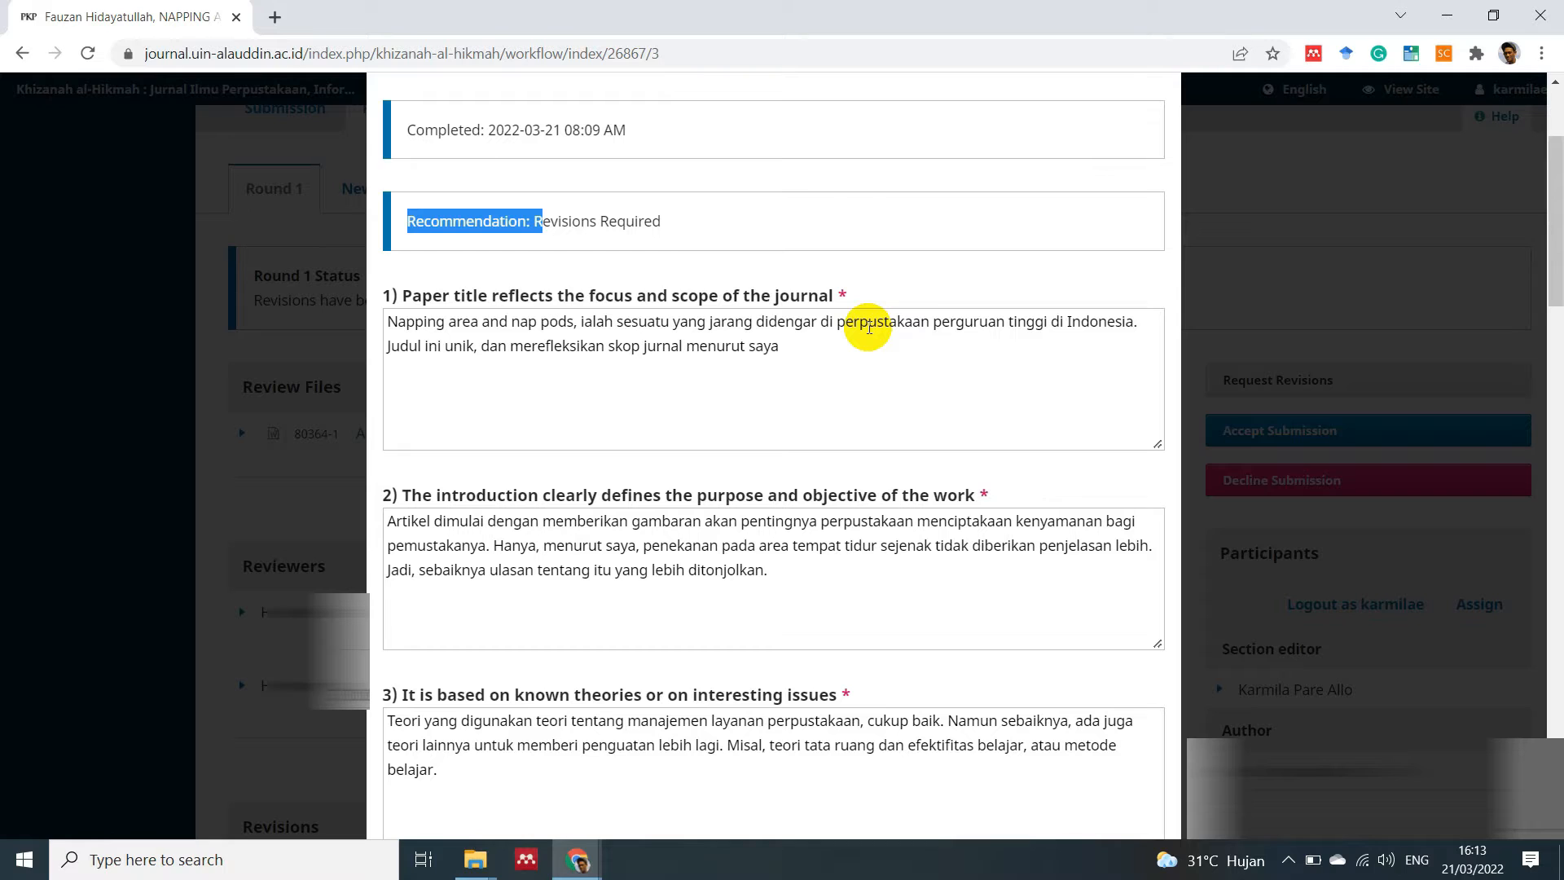
click(489, 360)
scroll(769, 364, down, 1)
click(642, 456)
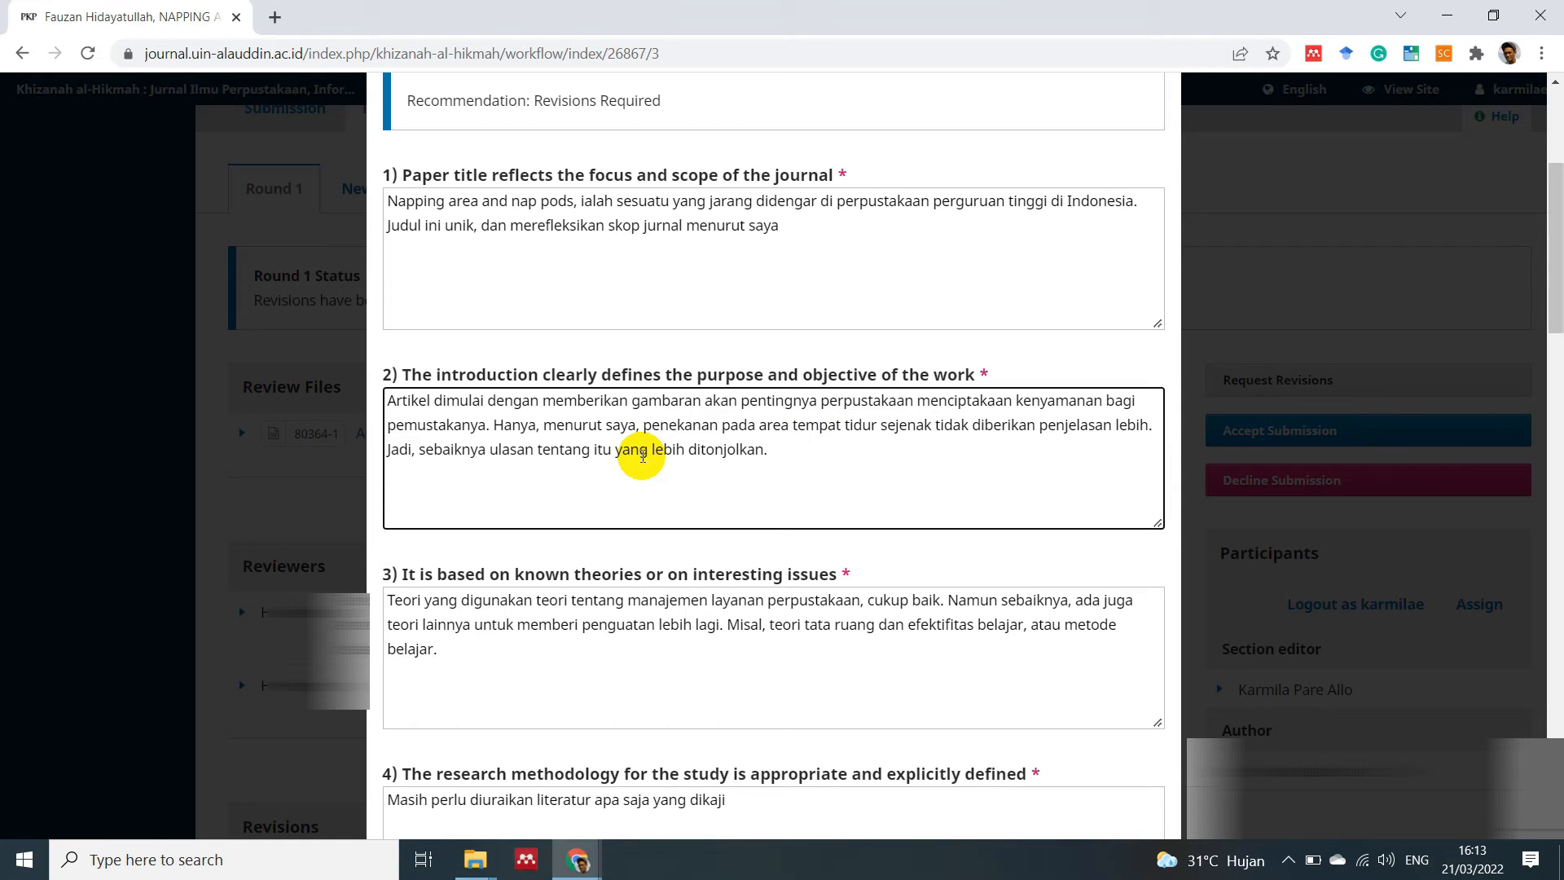
drag(1559, 283, 1557, 342)
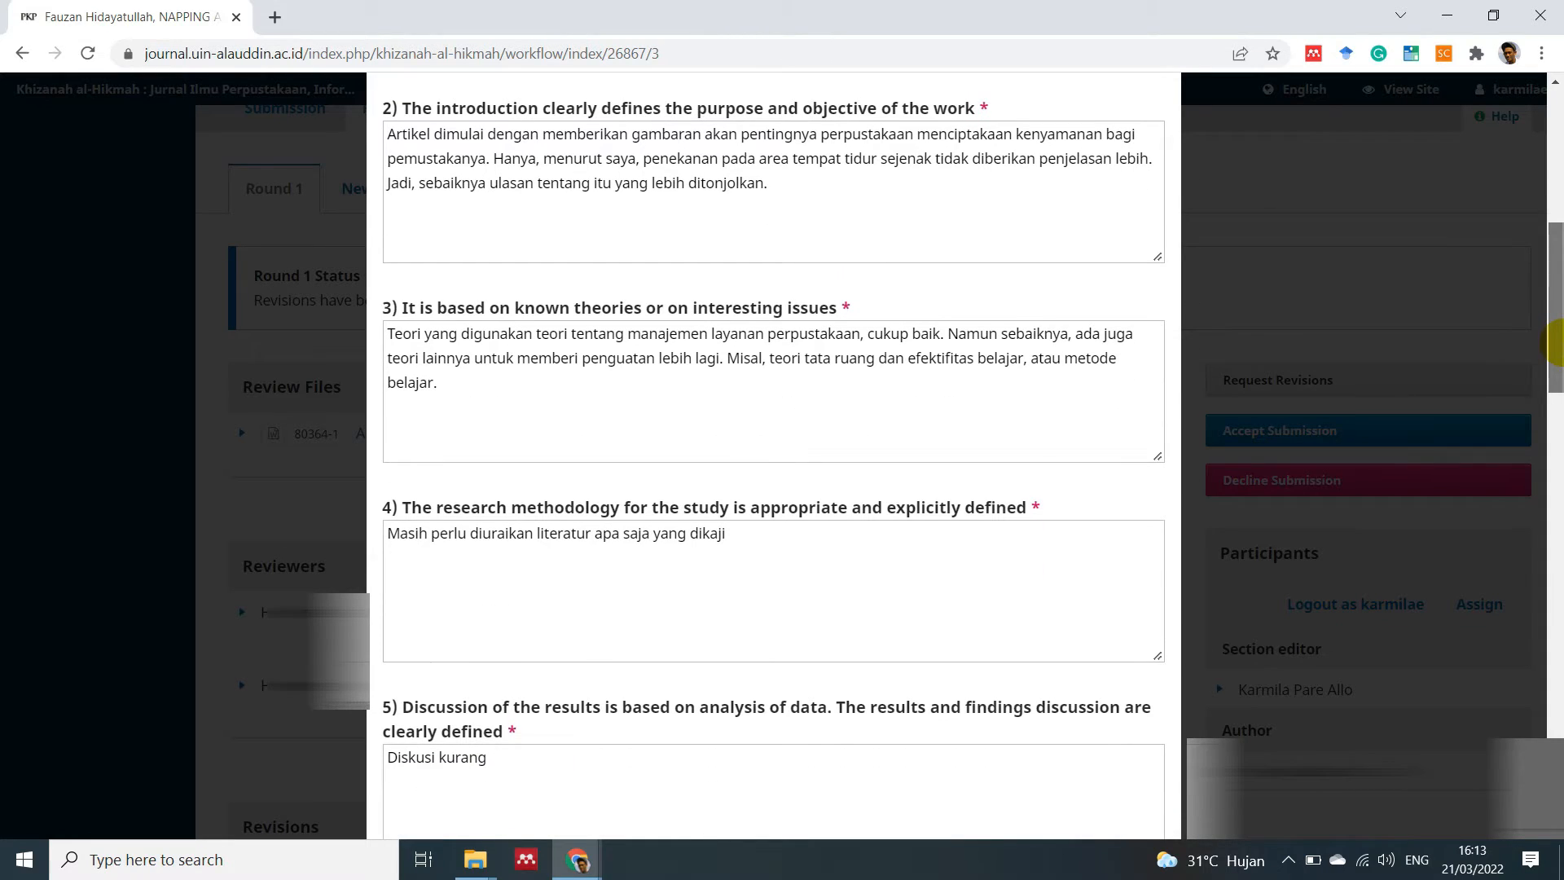
drag(1557, 342, 1558, 679)
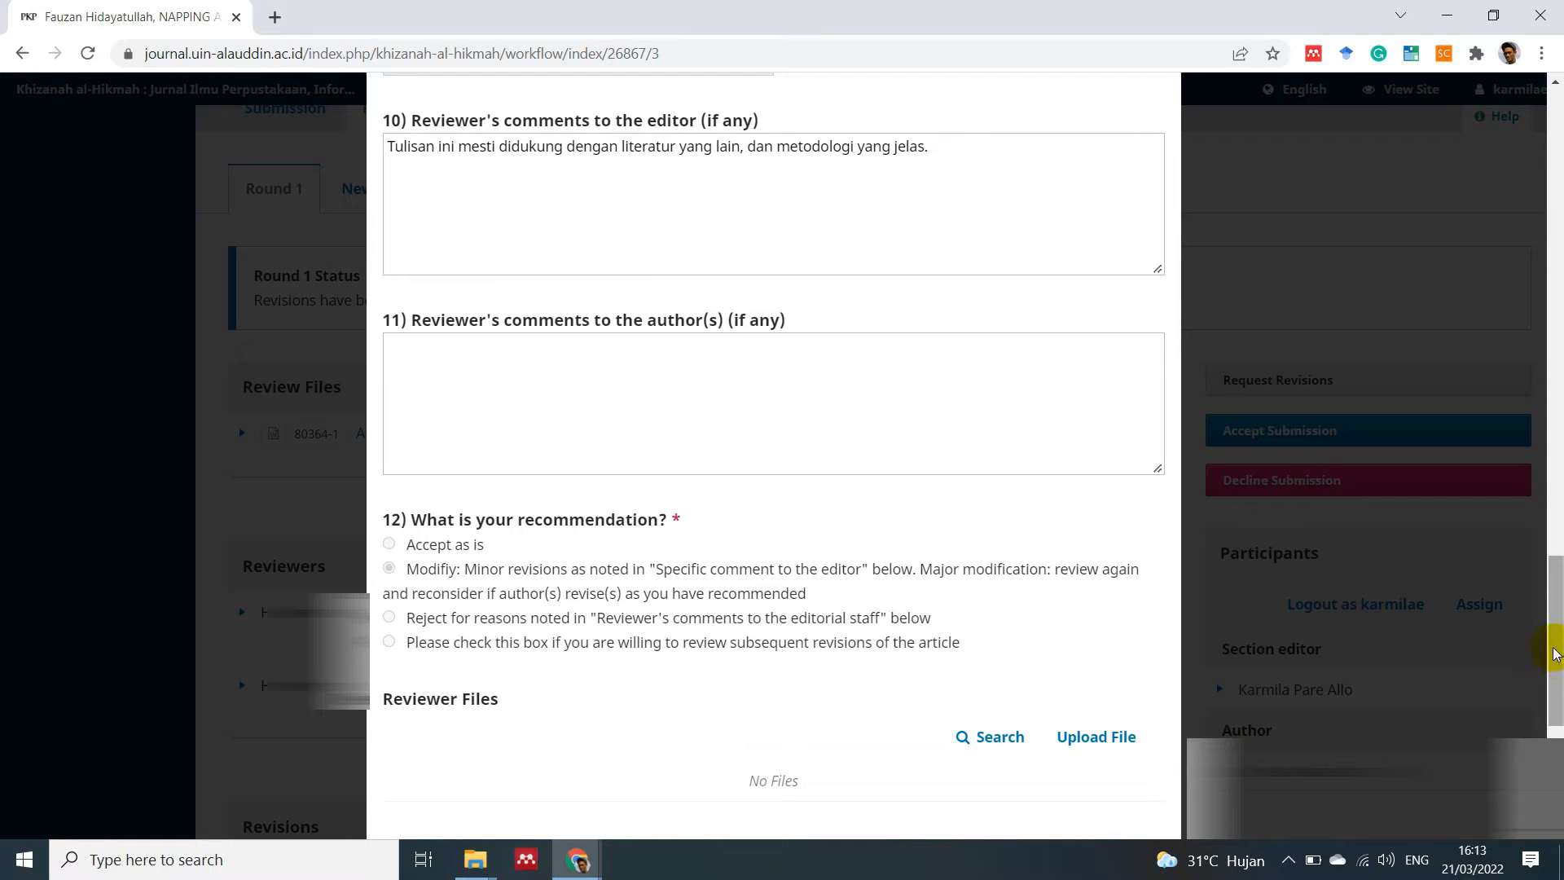
scroll(1555, 651, down, 4)
scroll(1554, 718, down, 1)
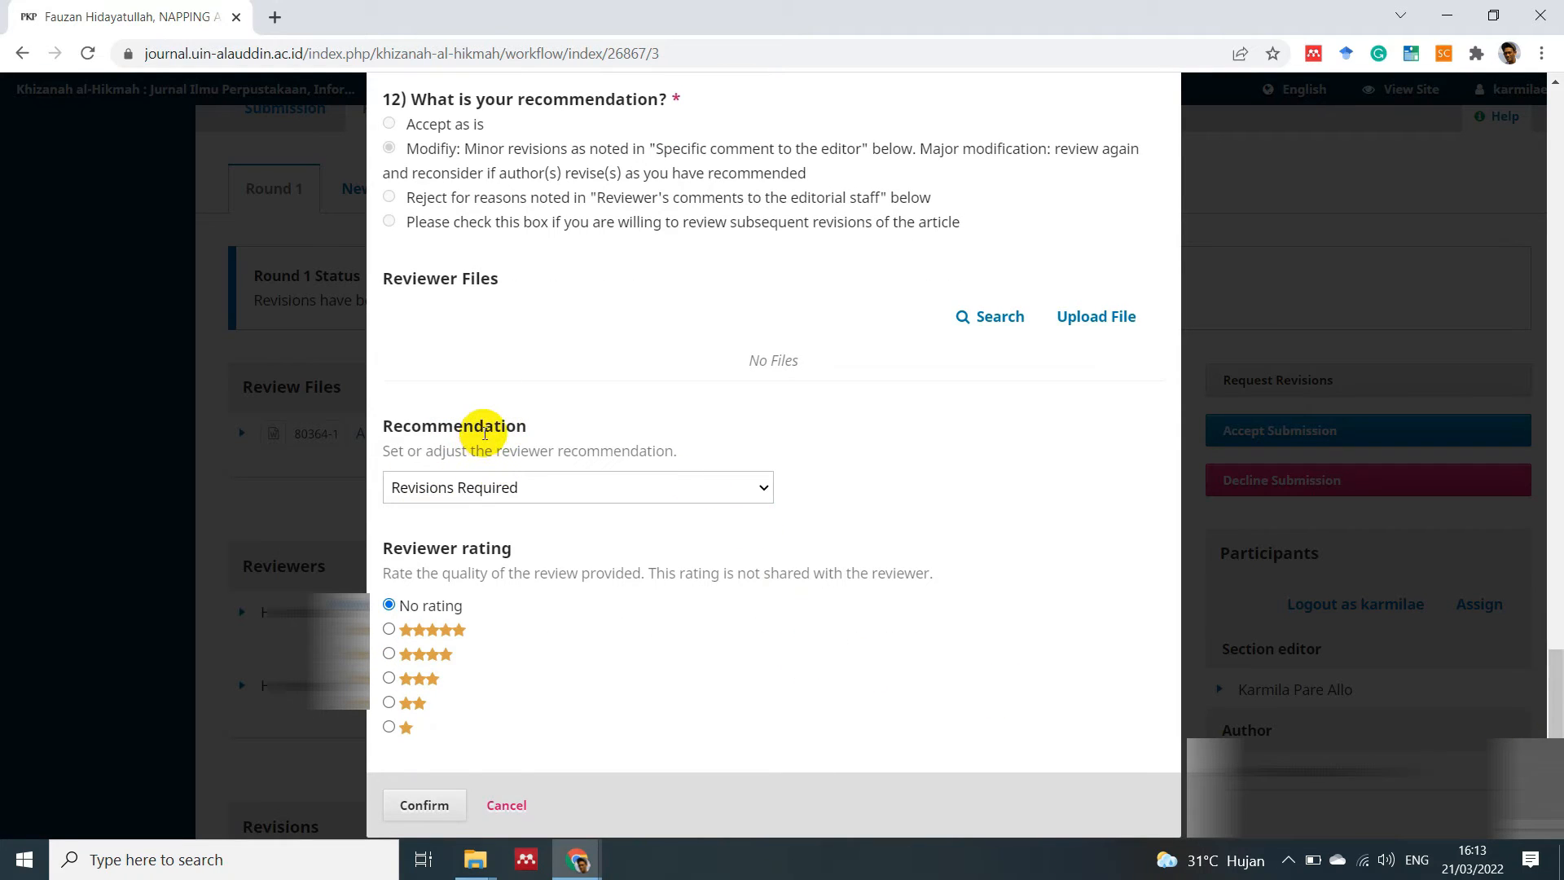
Choose Revisions Required as the reviewer's recommendation and check whether the reviewer attached any files
click(744, 492)
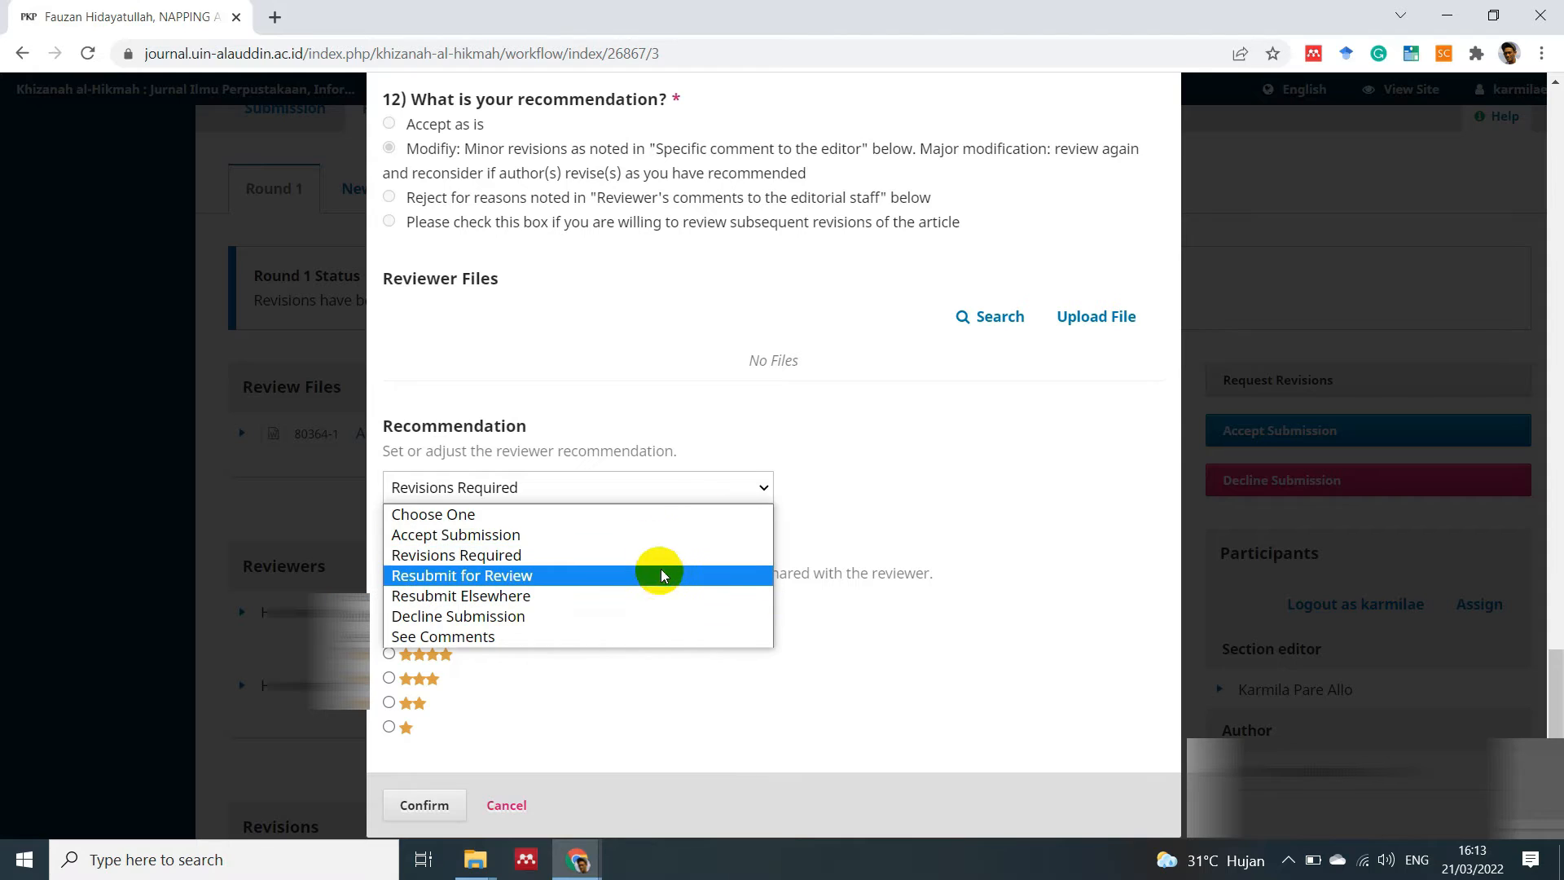
click(613, 556)
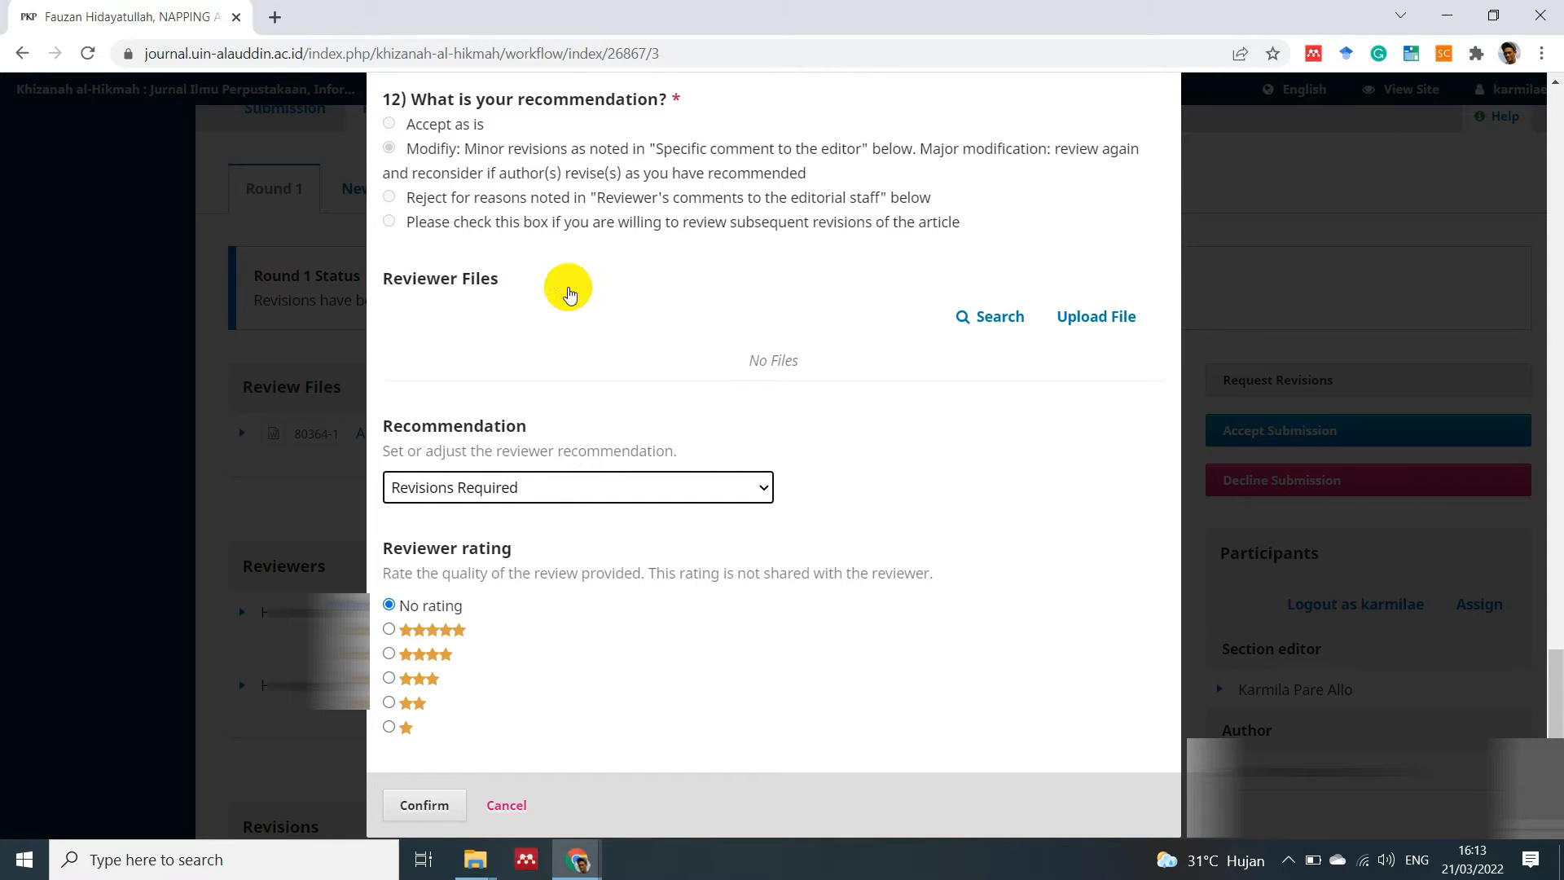
scroll(1556, 651, up, 3)
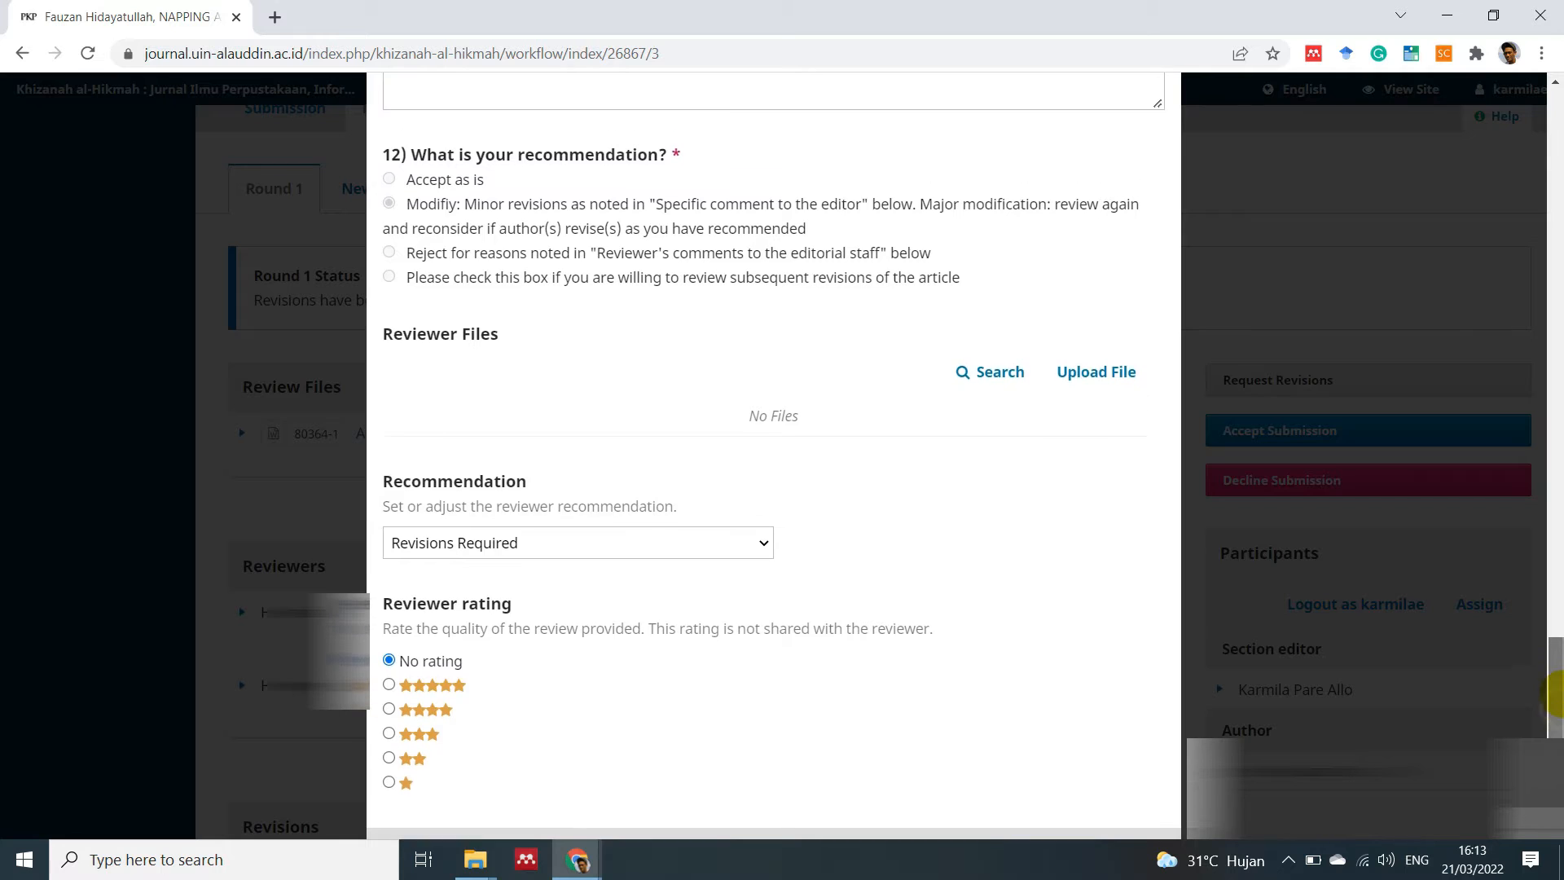
drag(1555, 651, 1557, 606)
scroll(1557, 652, down, 2)
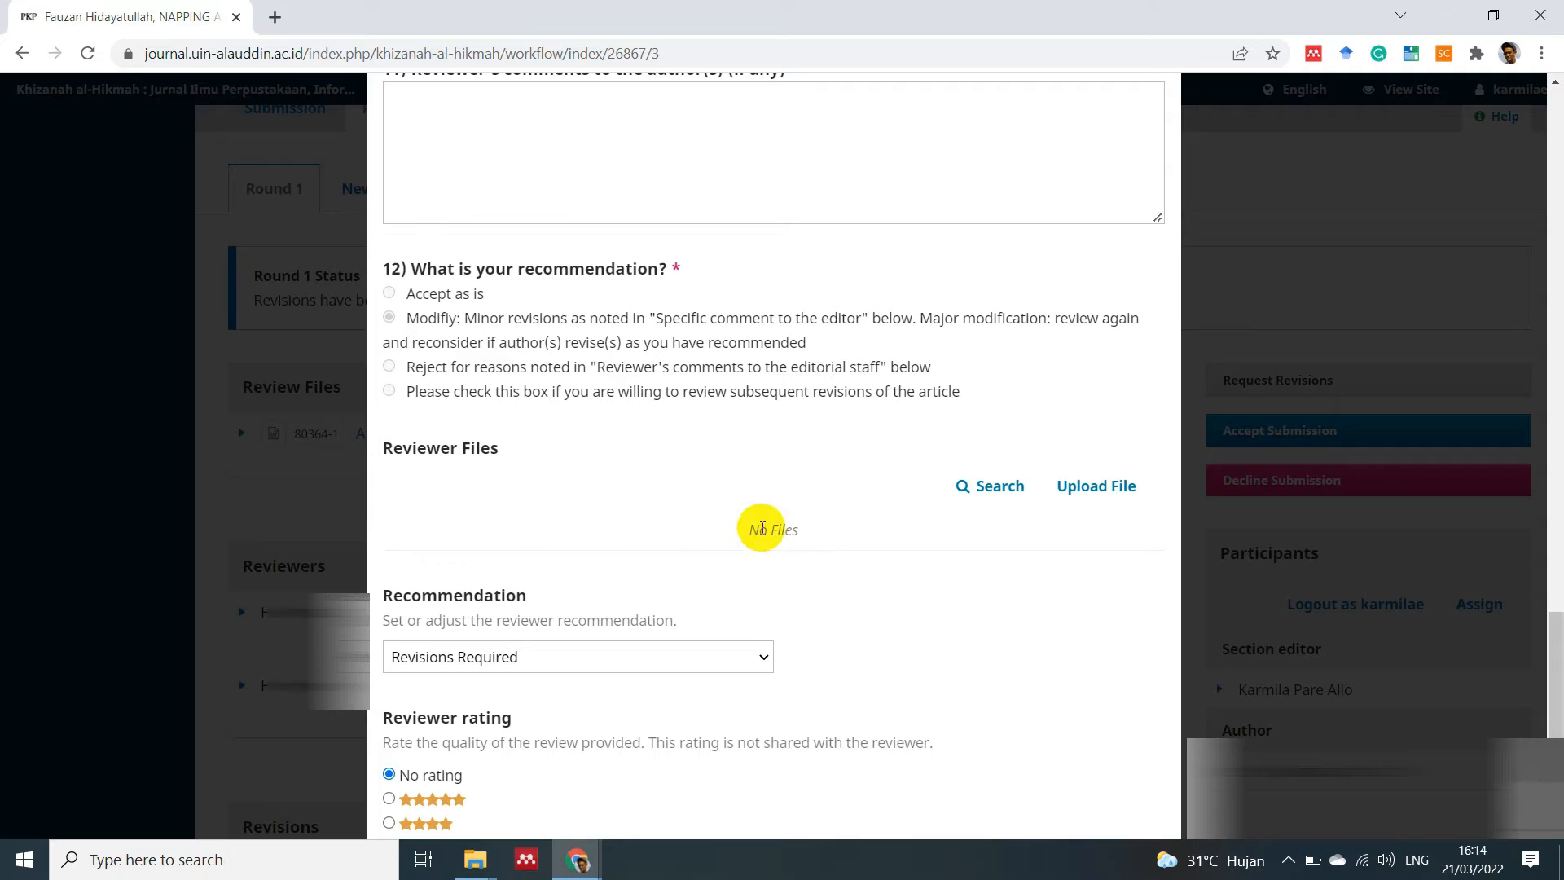
drag(715, 525, 844, 541)
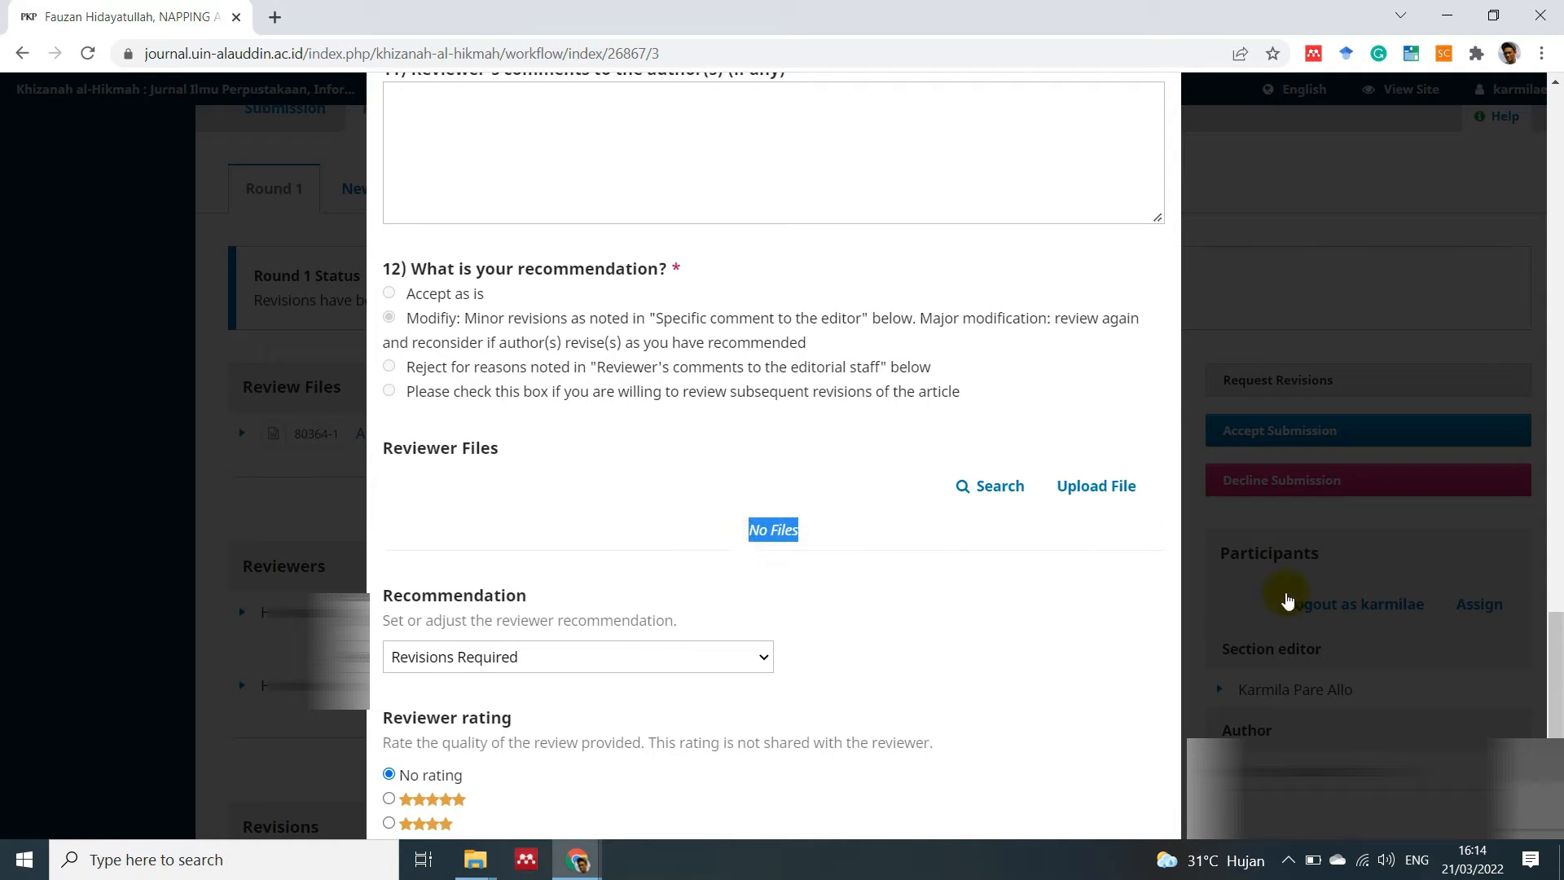
Give the reviewer a three-star rating and confirm the review
scroll(1527, 644, down, 3)
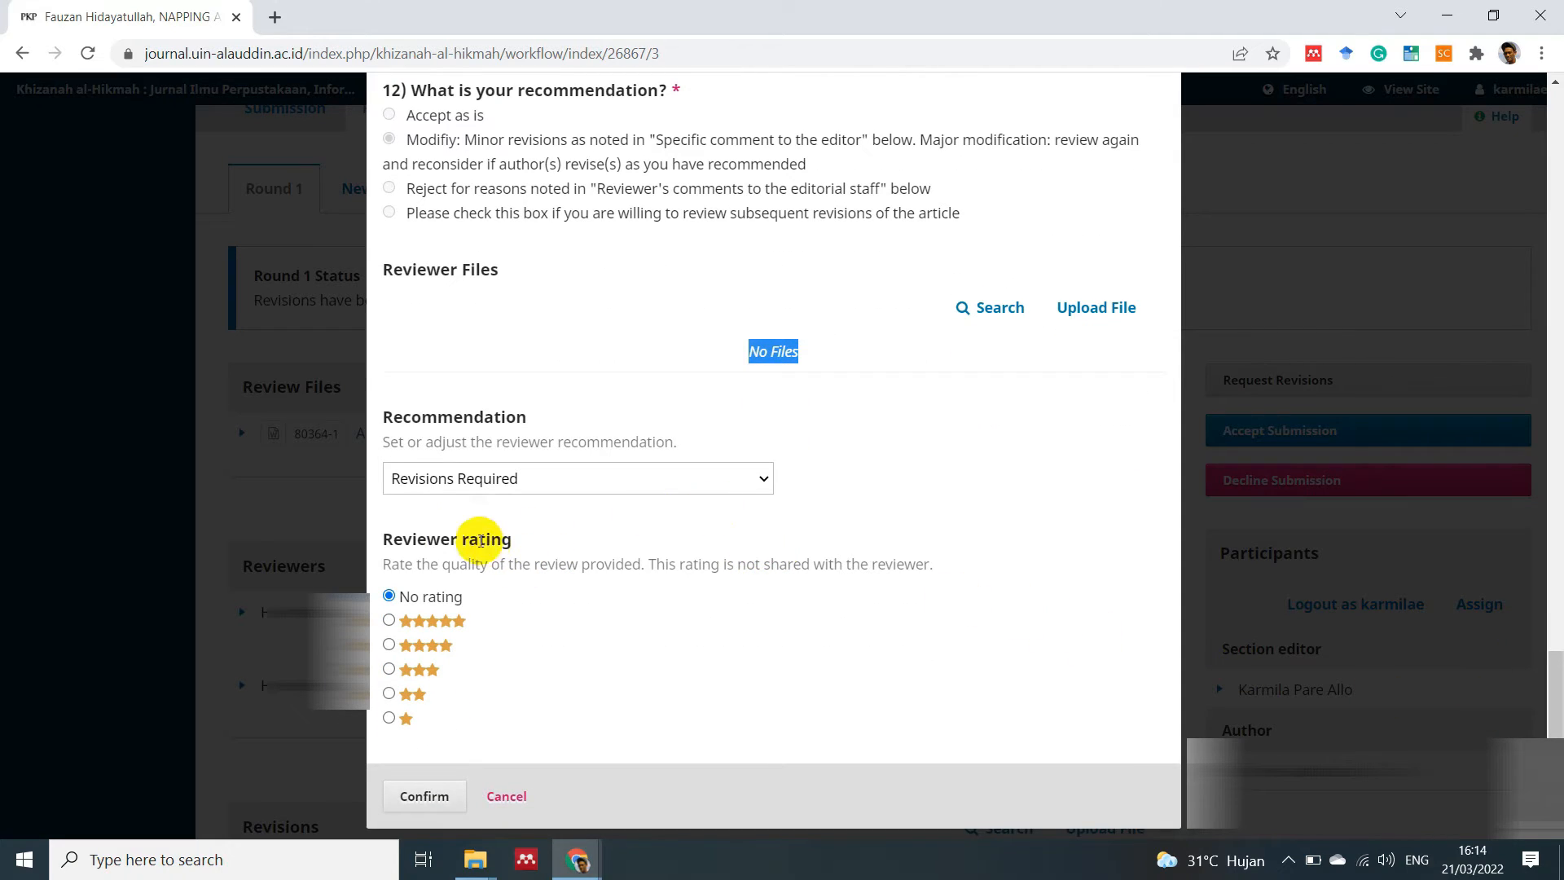
drag(1554, 672, 1553, 682)
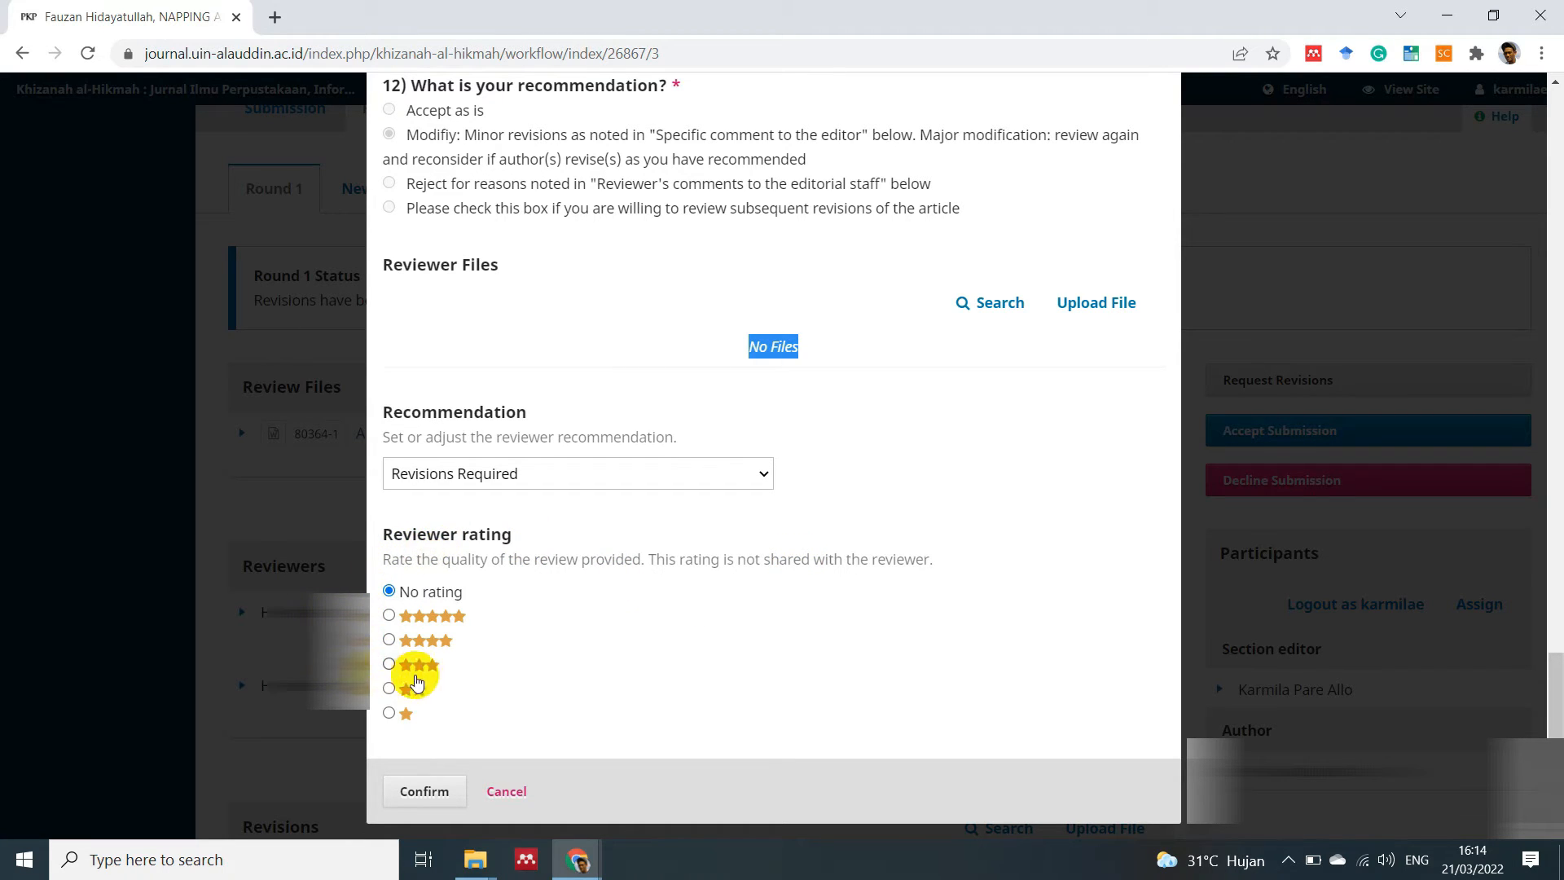
mouse_move(1554, 693)
mouse_down()
mouse_move(1555, 542)
mouse_move(1554, 701)
mouse_up()
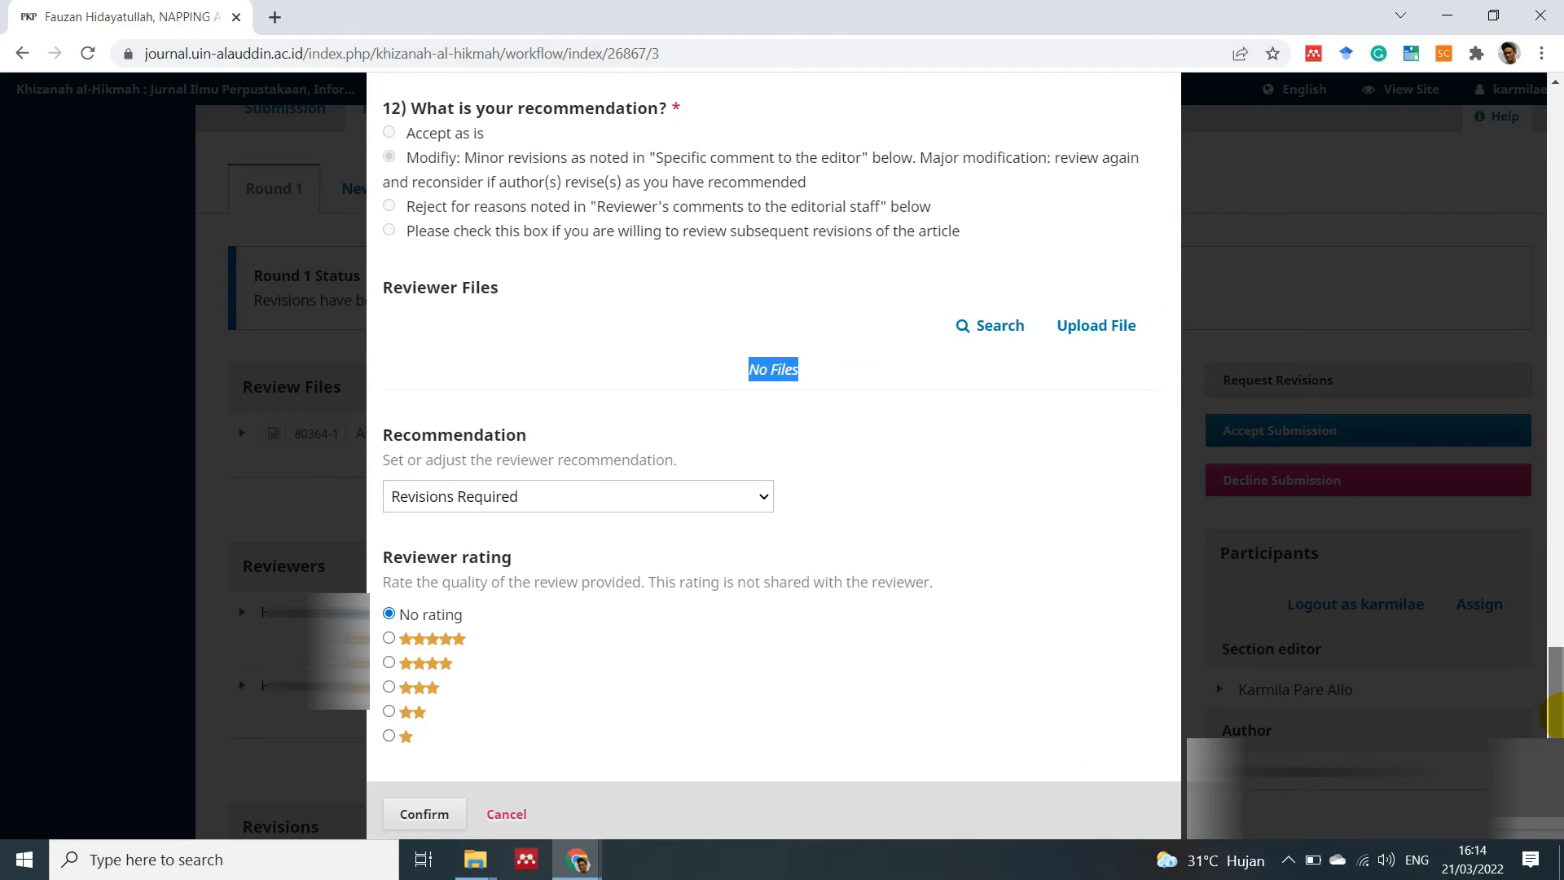
click(393, 681)
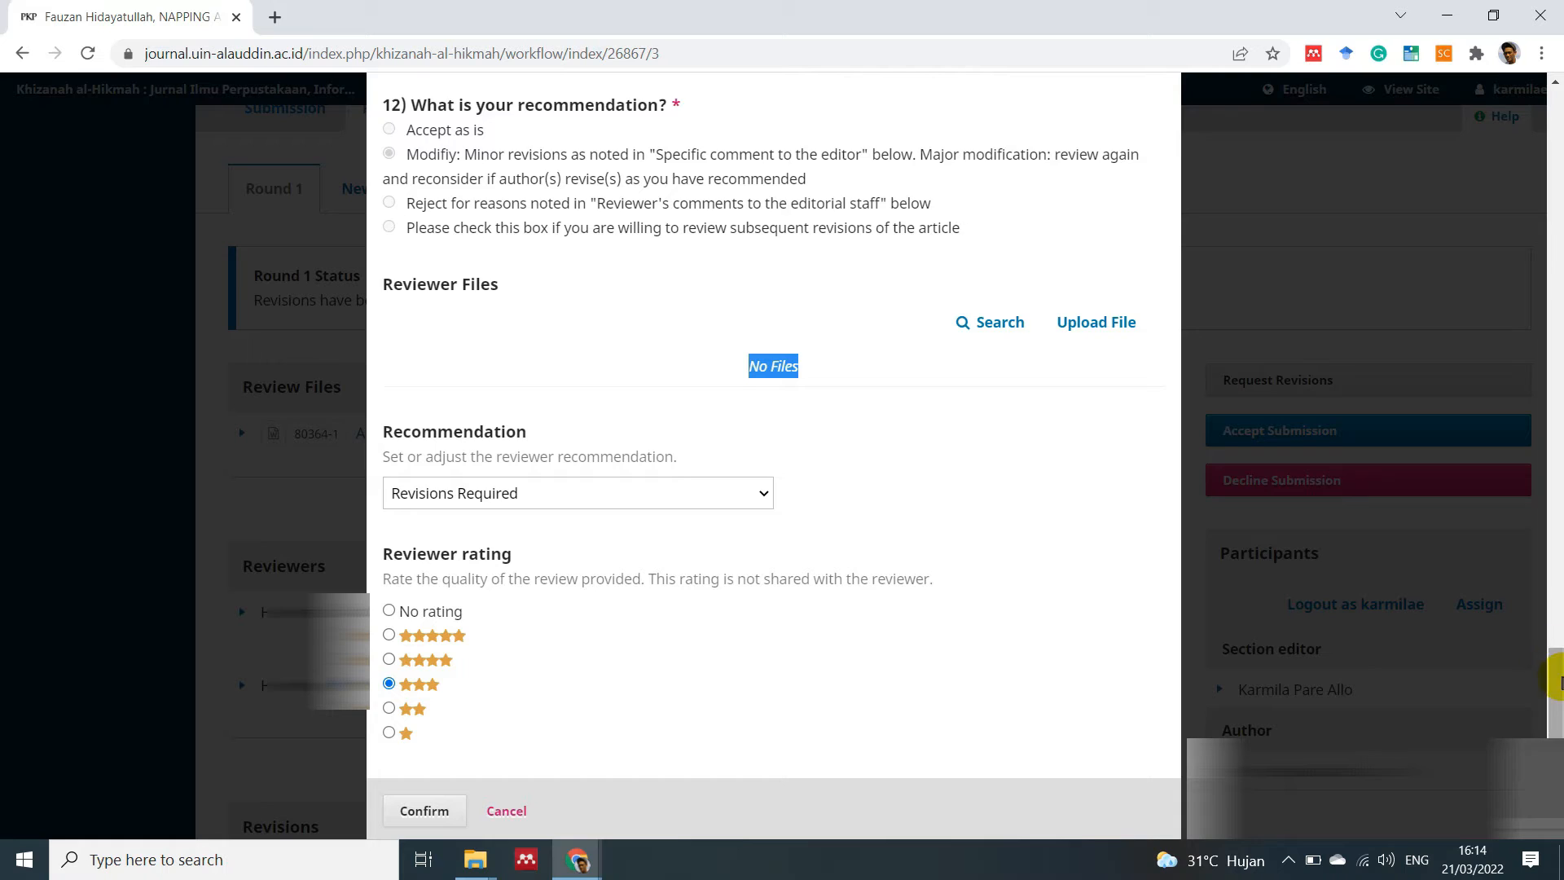
scroll(1556, 678, down, 1)
click(433, 801)
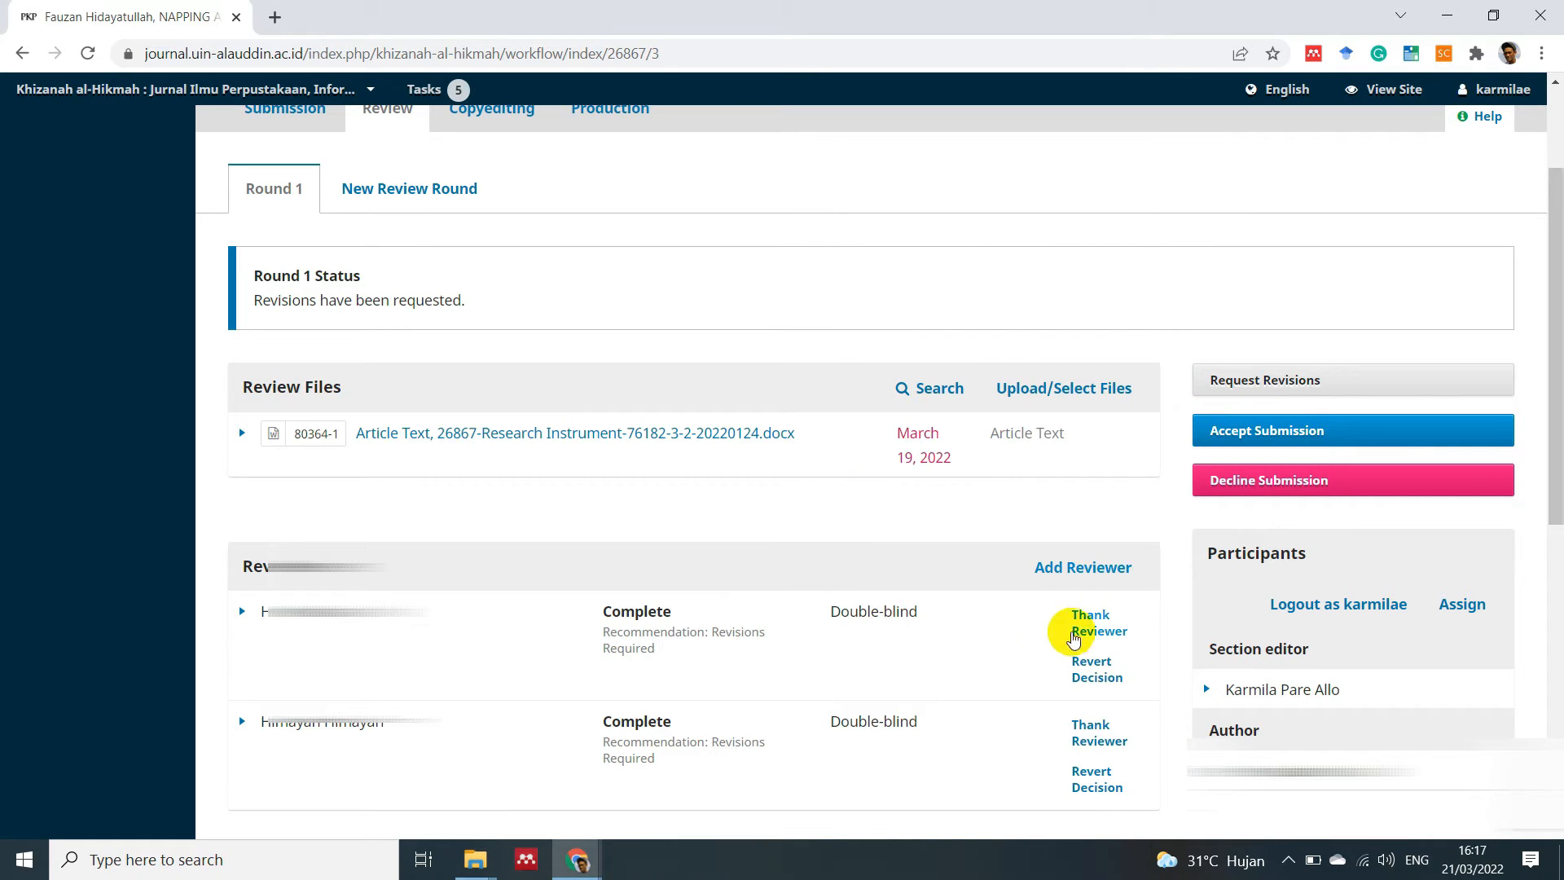
Check the status of both reviews and look over the available reviewer actions and editorial decisions
drag(1549, 339, 1555, 377)
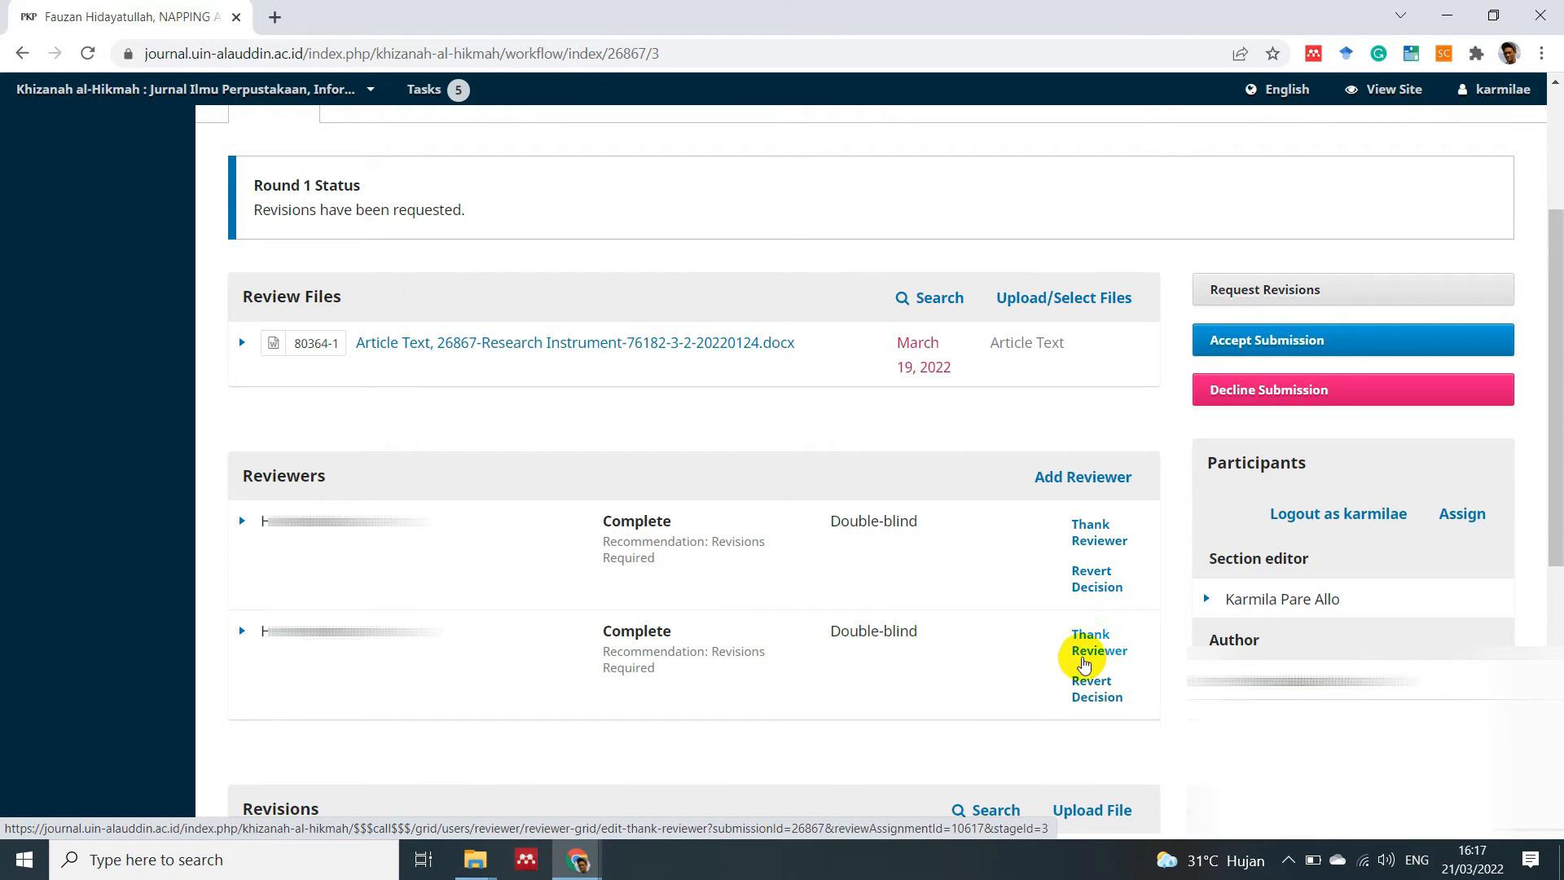
drag(602, 521, 692, 522)
drag(604, 633, 697, 627)
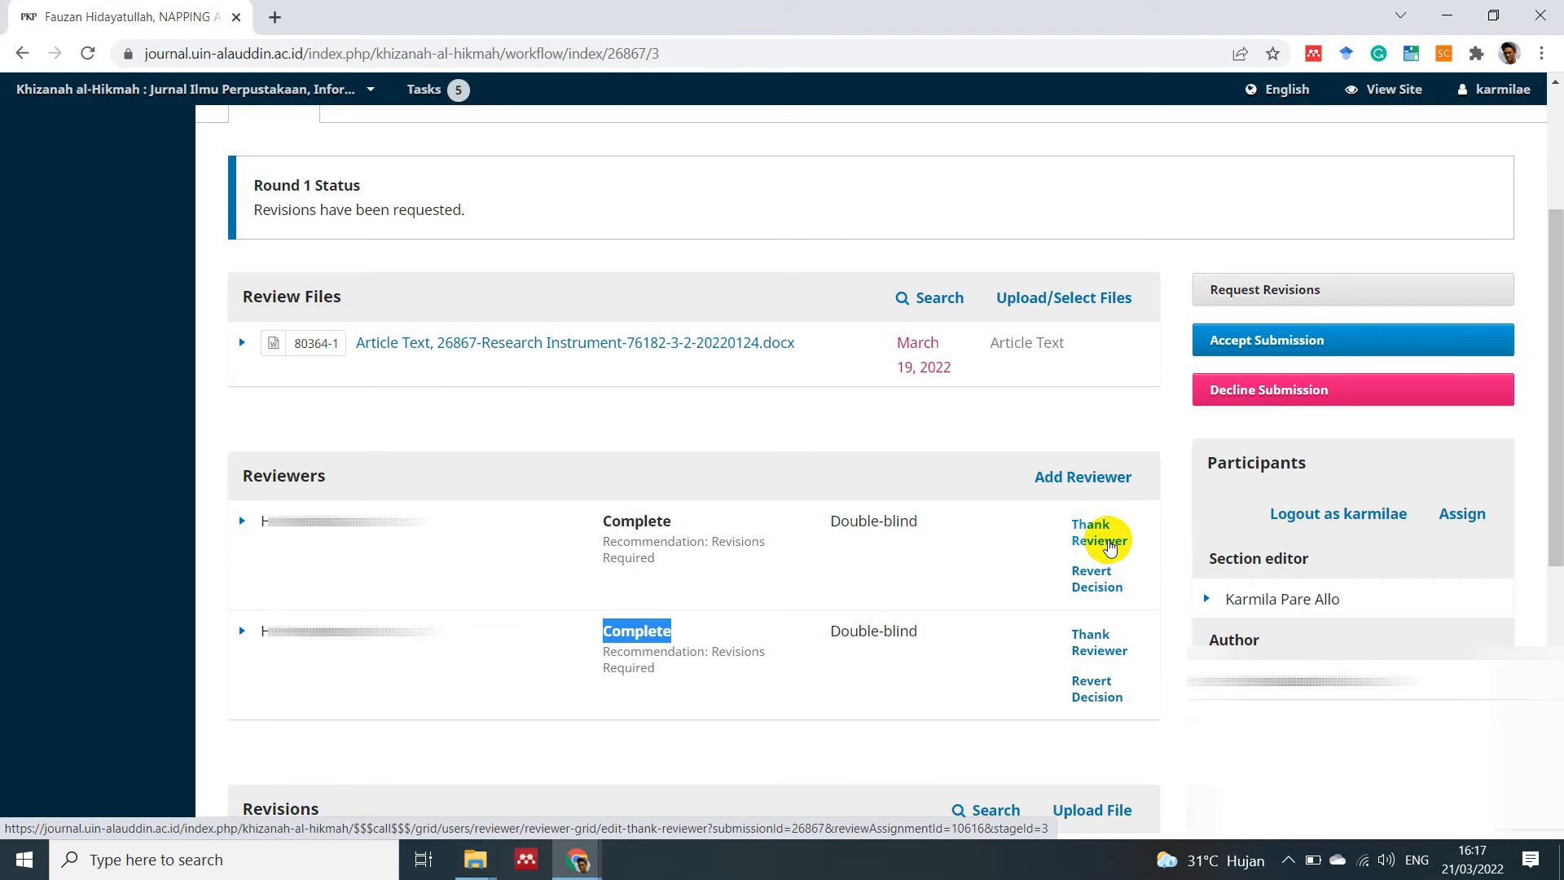
scroll(1552, 346, up, 2)
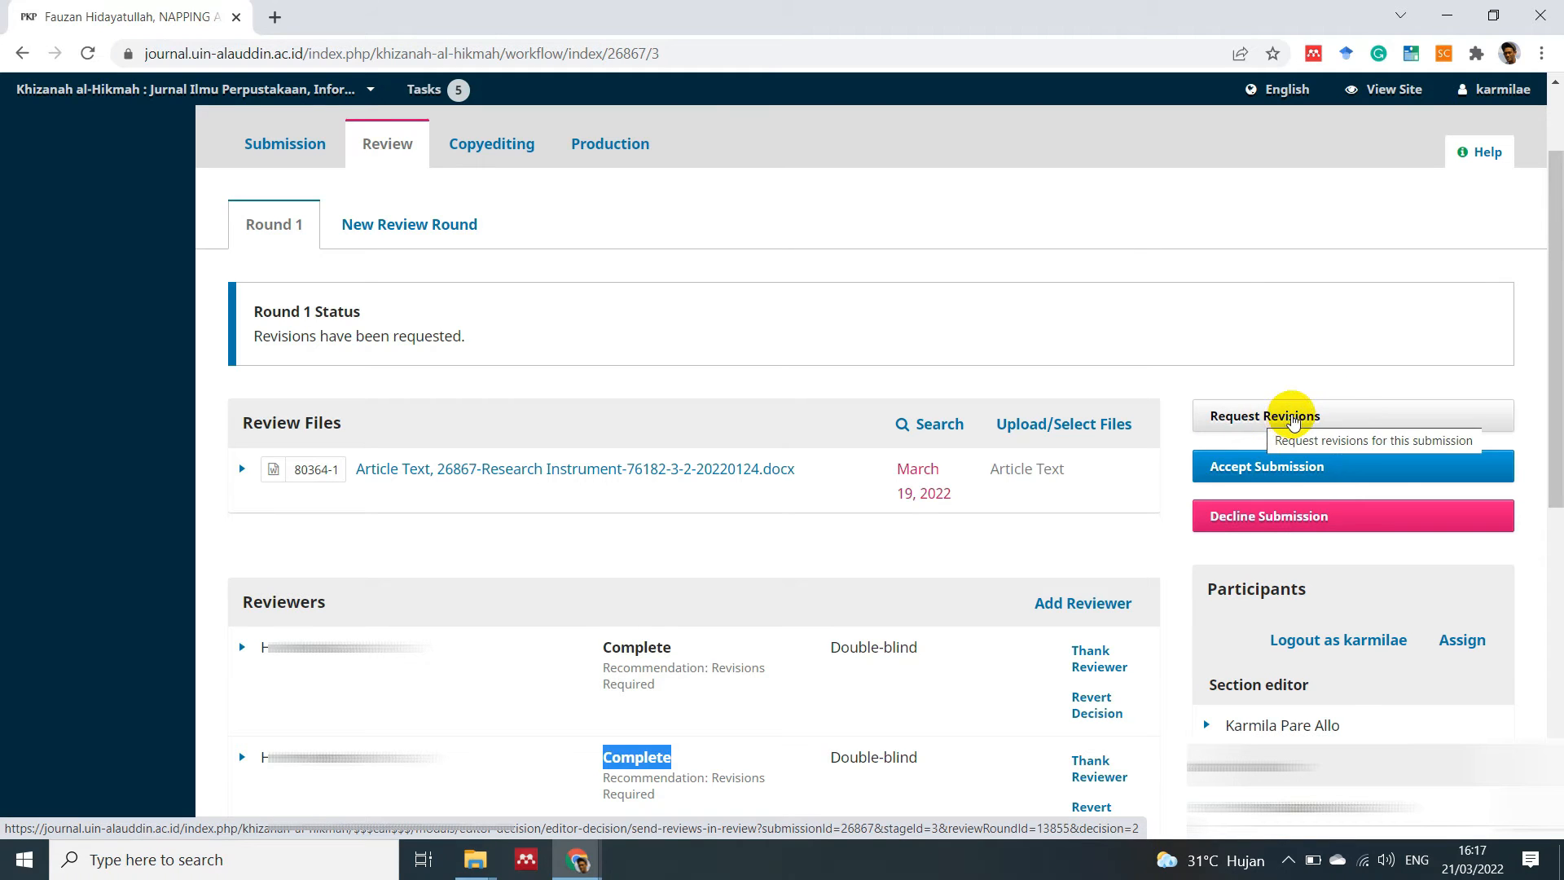
drag(1562, 374, 1560, 361)
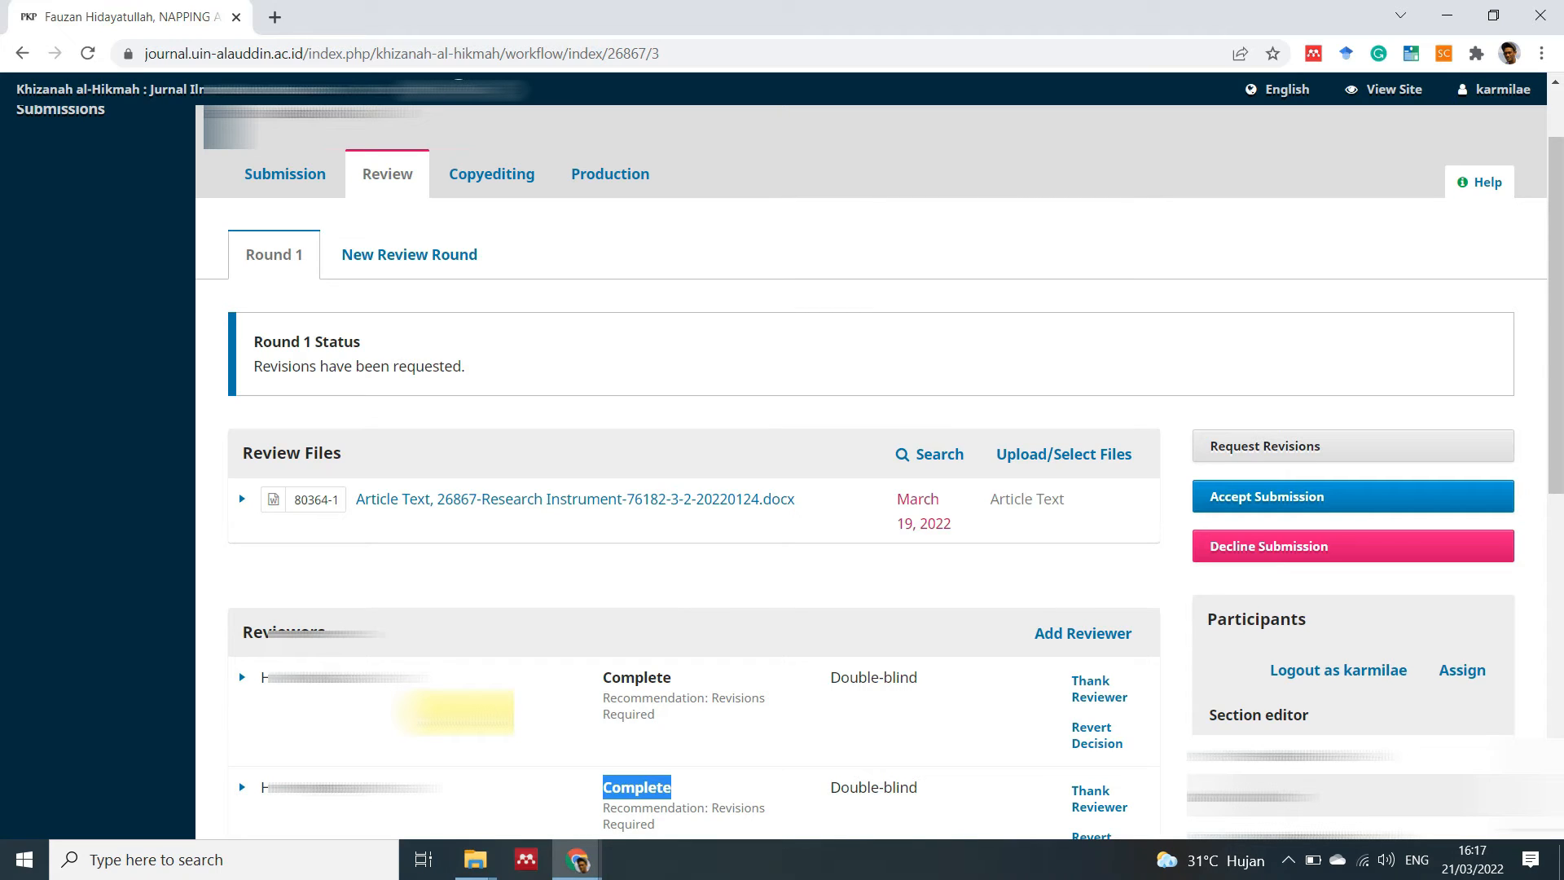
Start a revision request for the submission and specify that revisions will not be subject to a new round of peer reviews
click(1354, 506)
click(1179, 505)
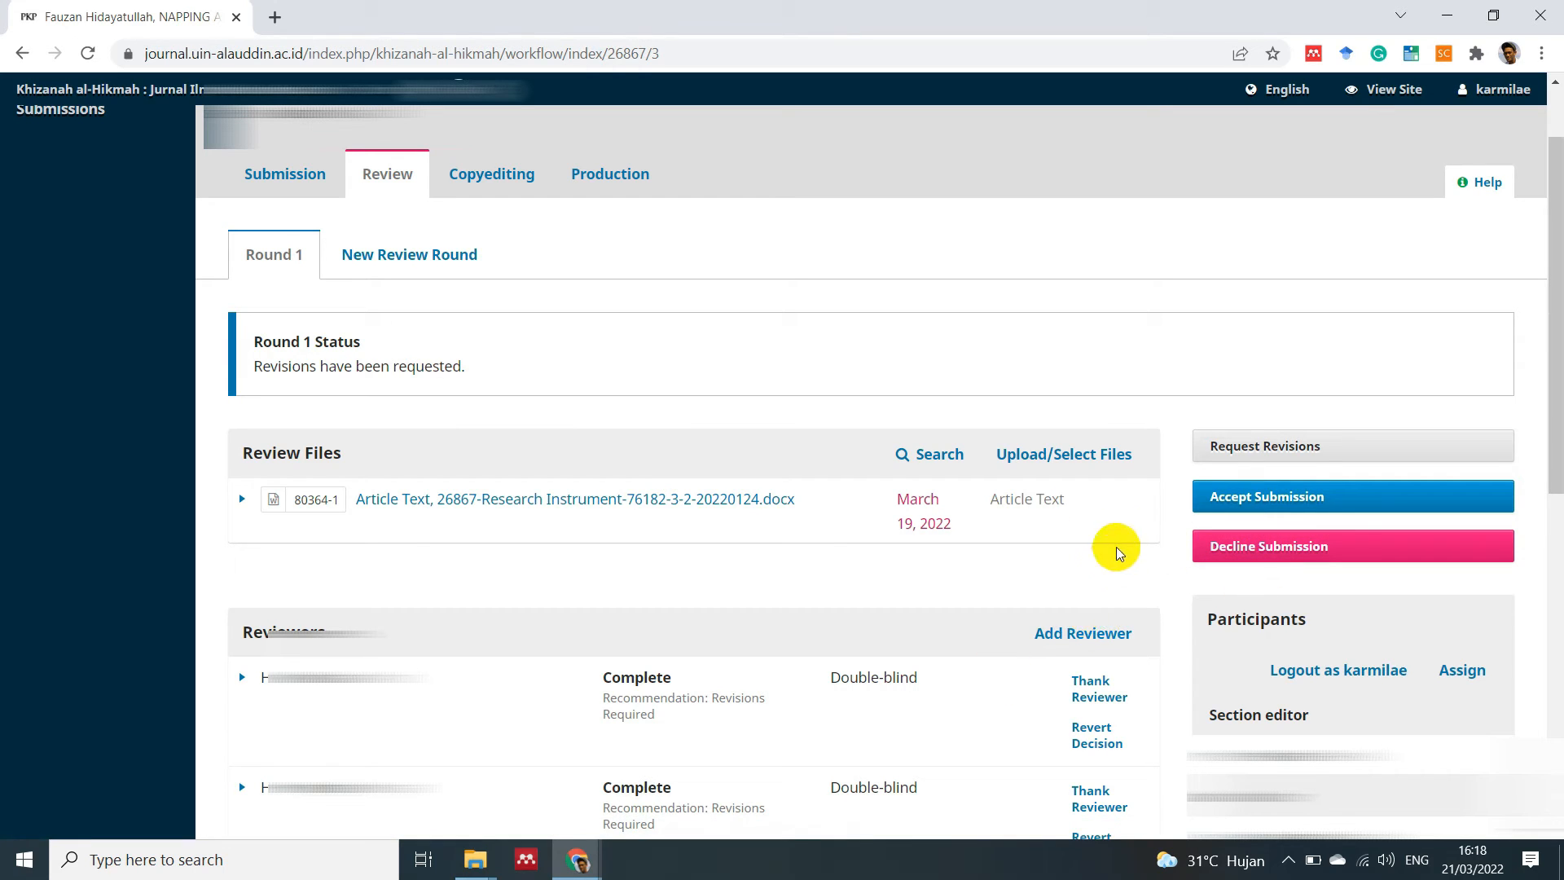
click(1290, 449)
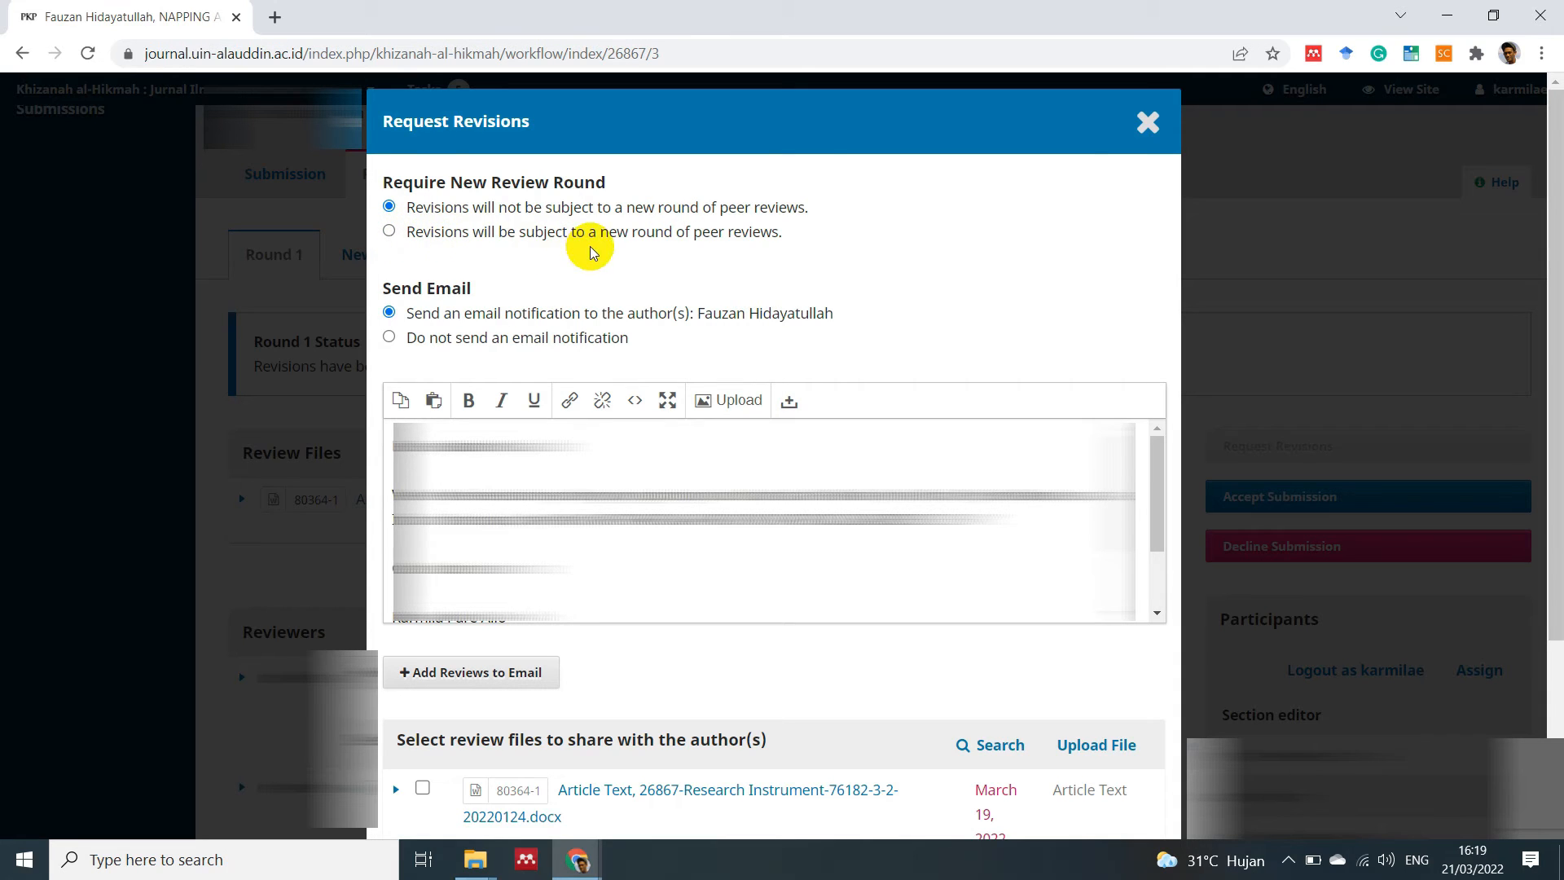
click(388, 231)
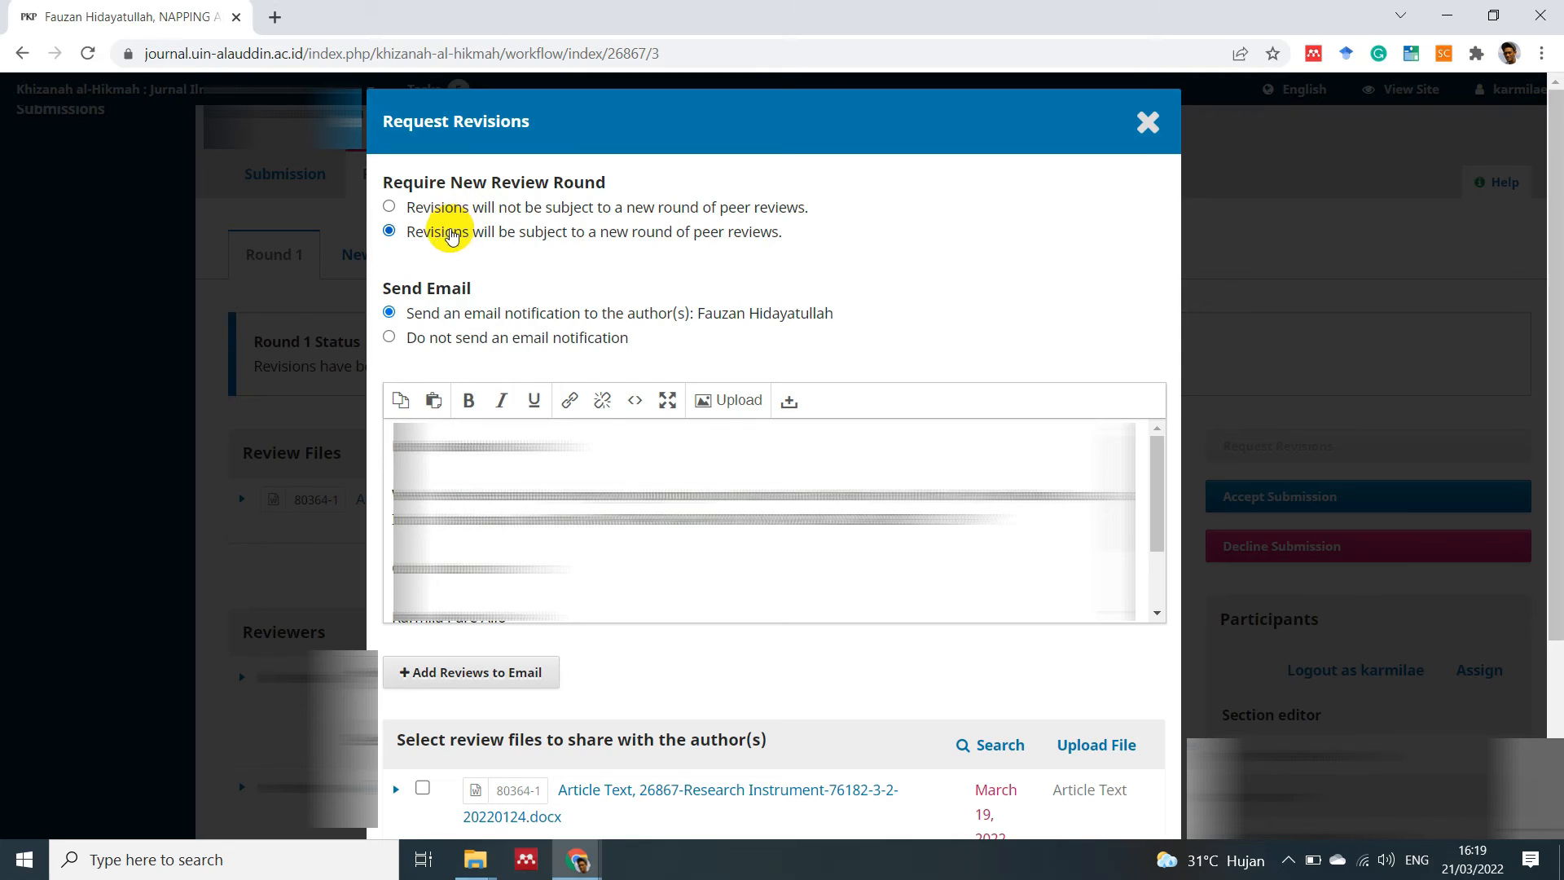
click(390, 209)
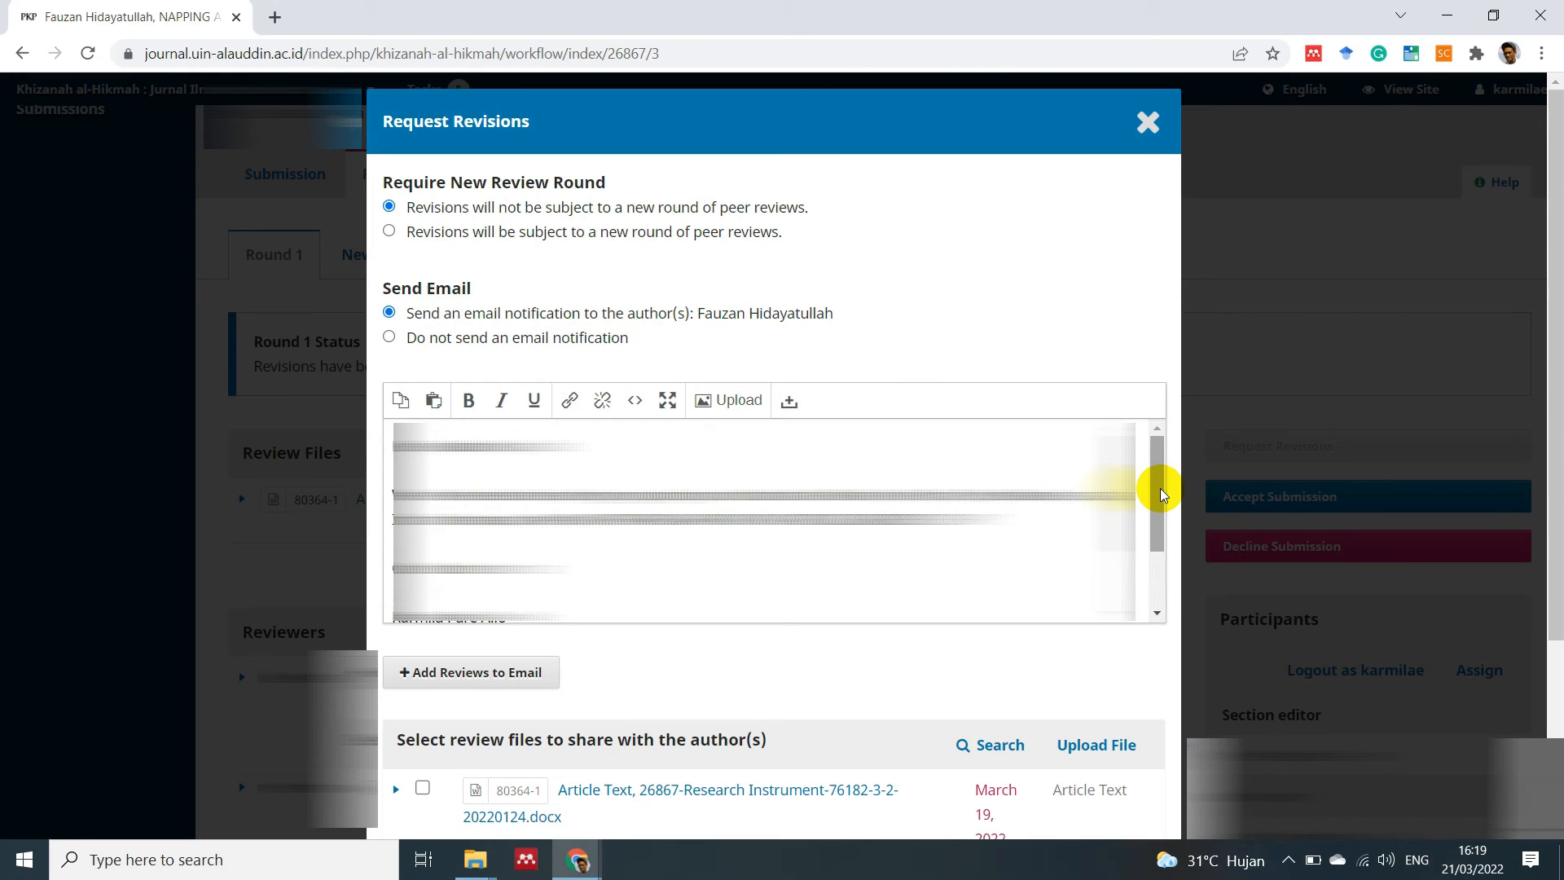
Read through the notification email to the author, from the editorial decision down to the editor's signature and contact details
drag(1160, 487, 1165, 527)
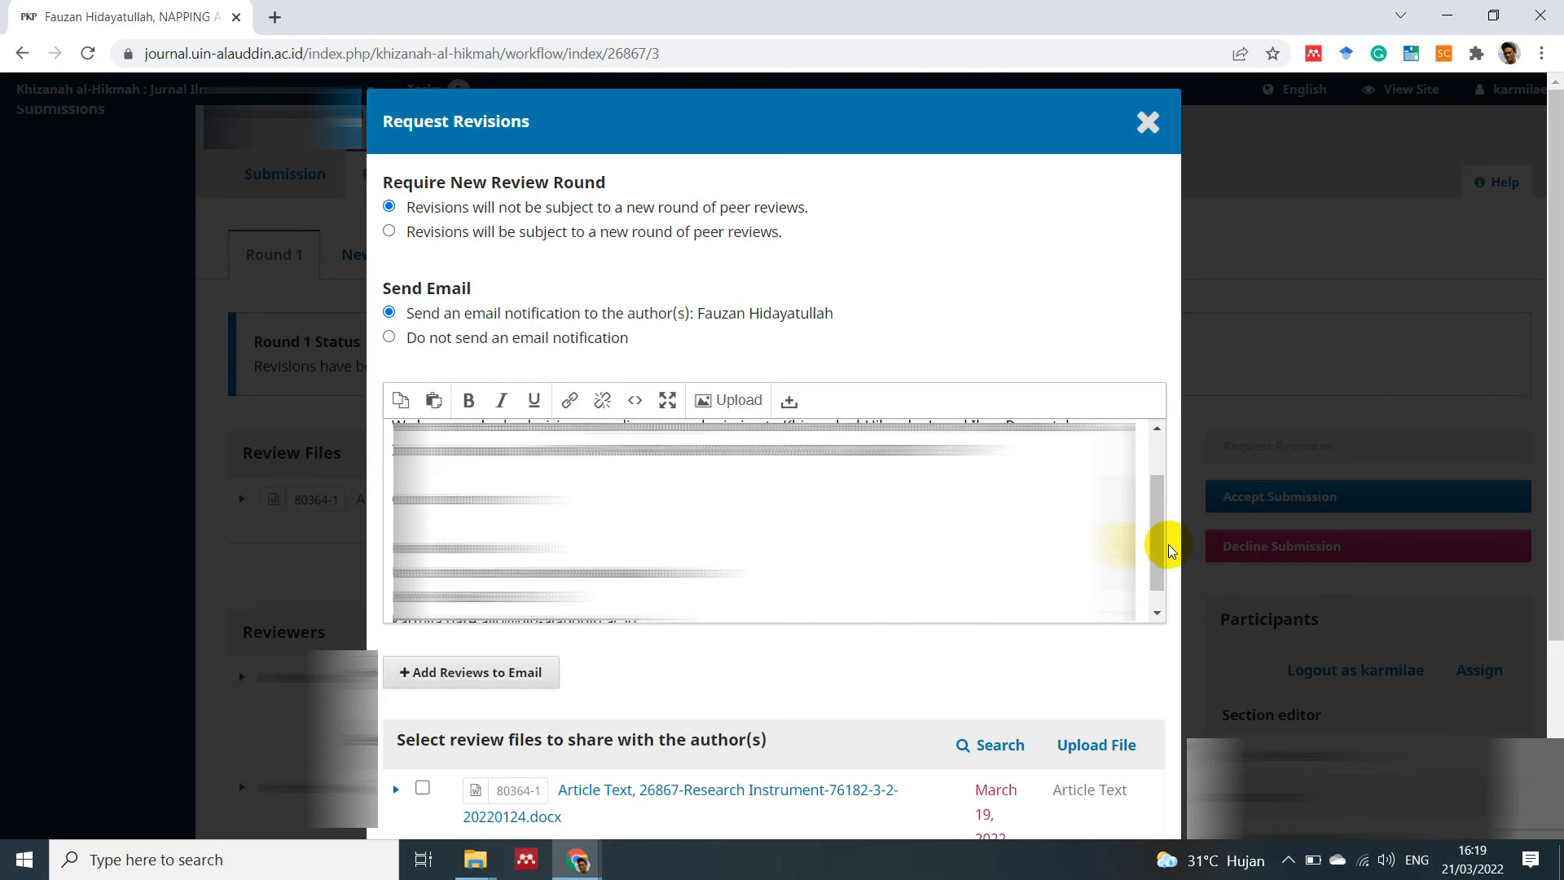
scroll(1152, 513, up, 1)
drag(1159, 524, 1156, 523)
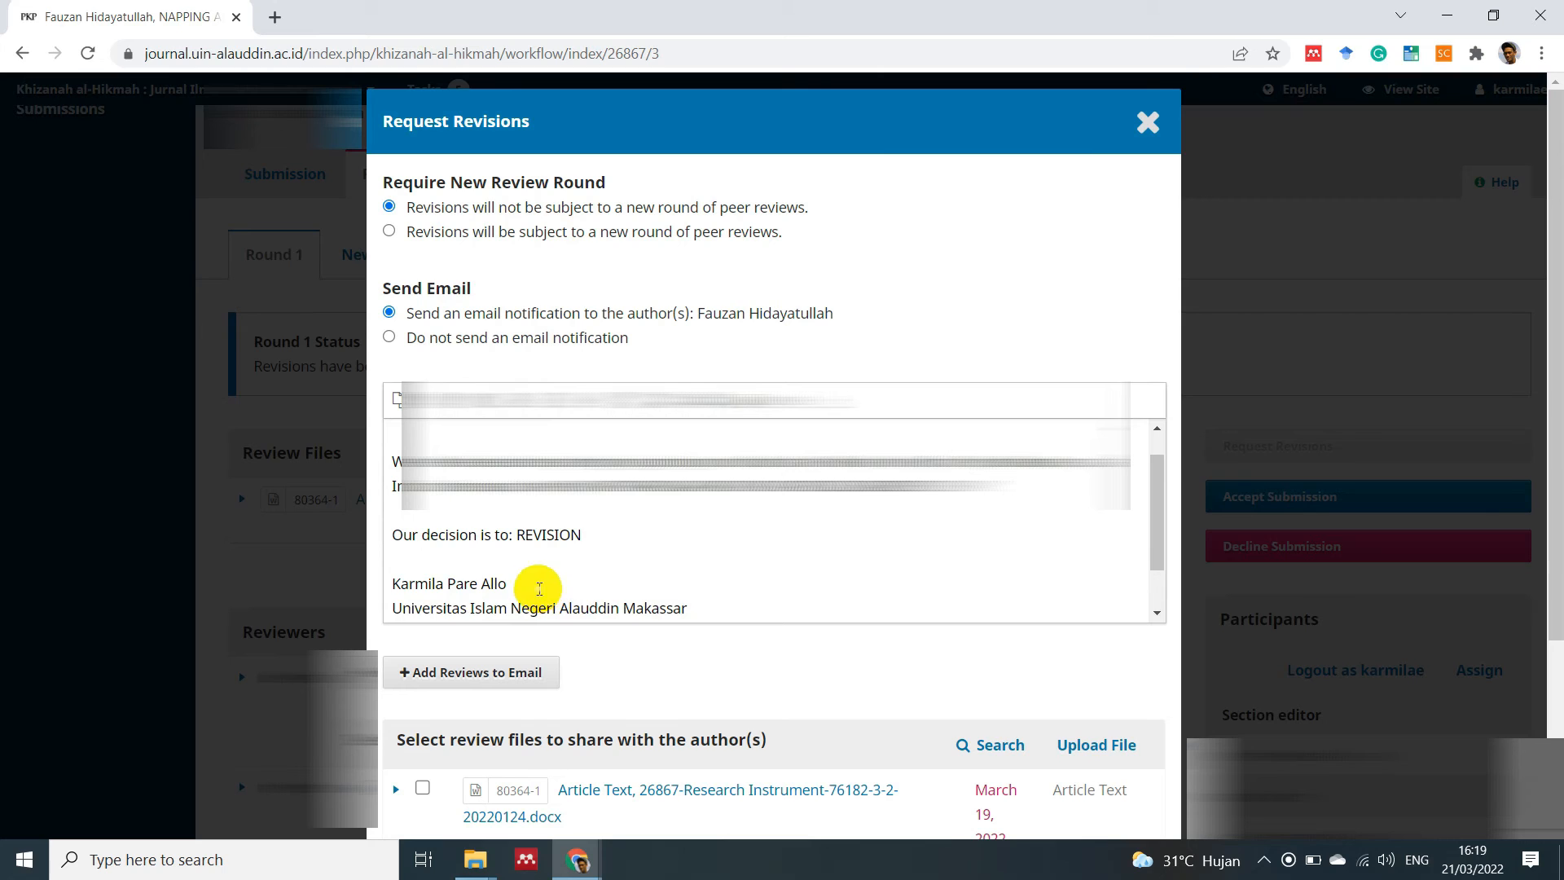
triple_click(394, 581)
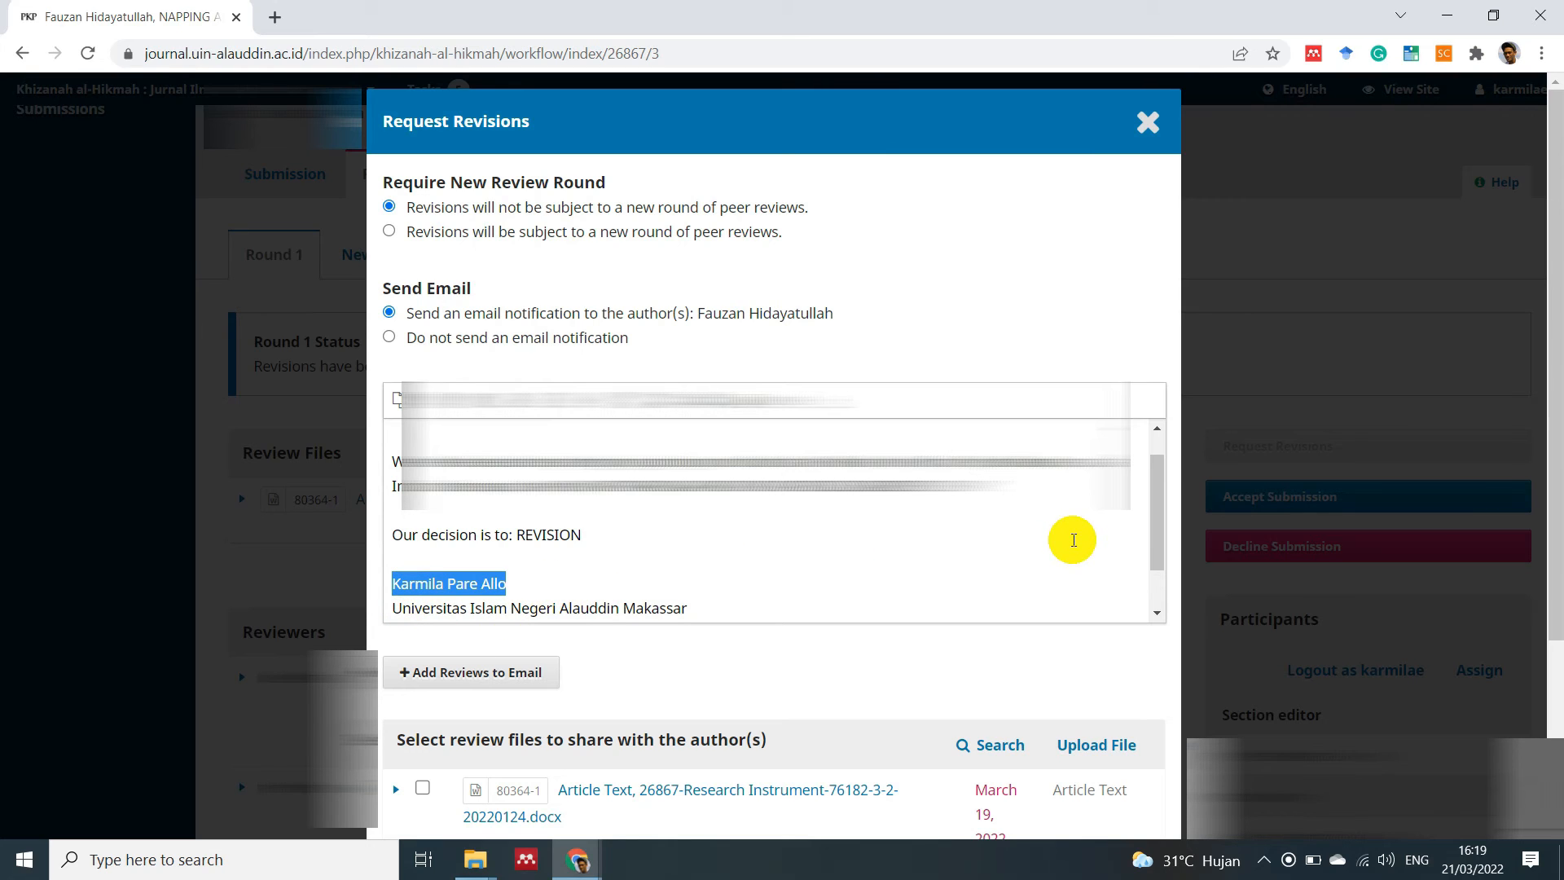
drag(1159, 518, 1165, 579)
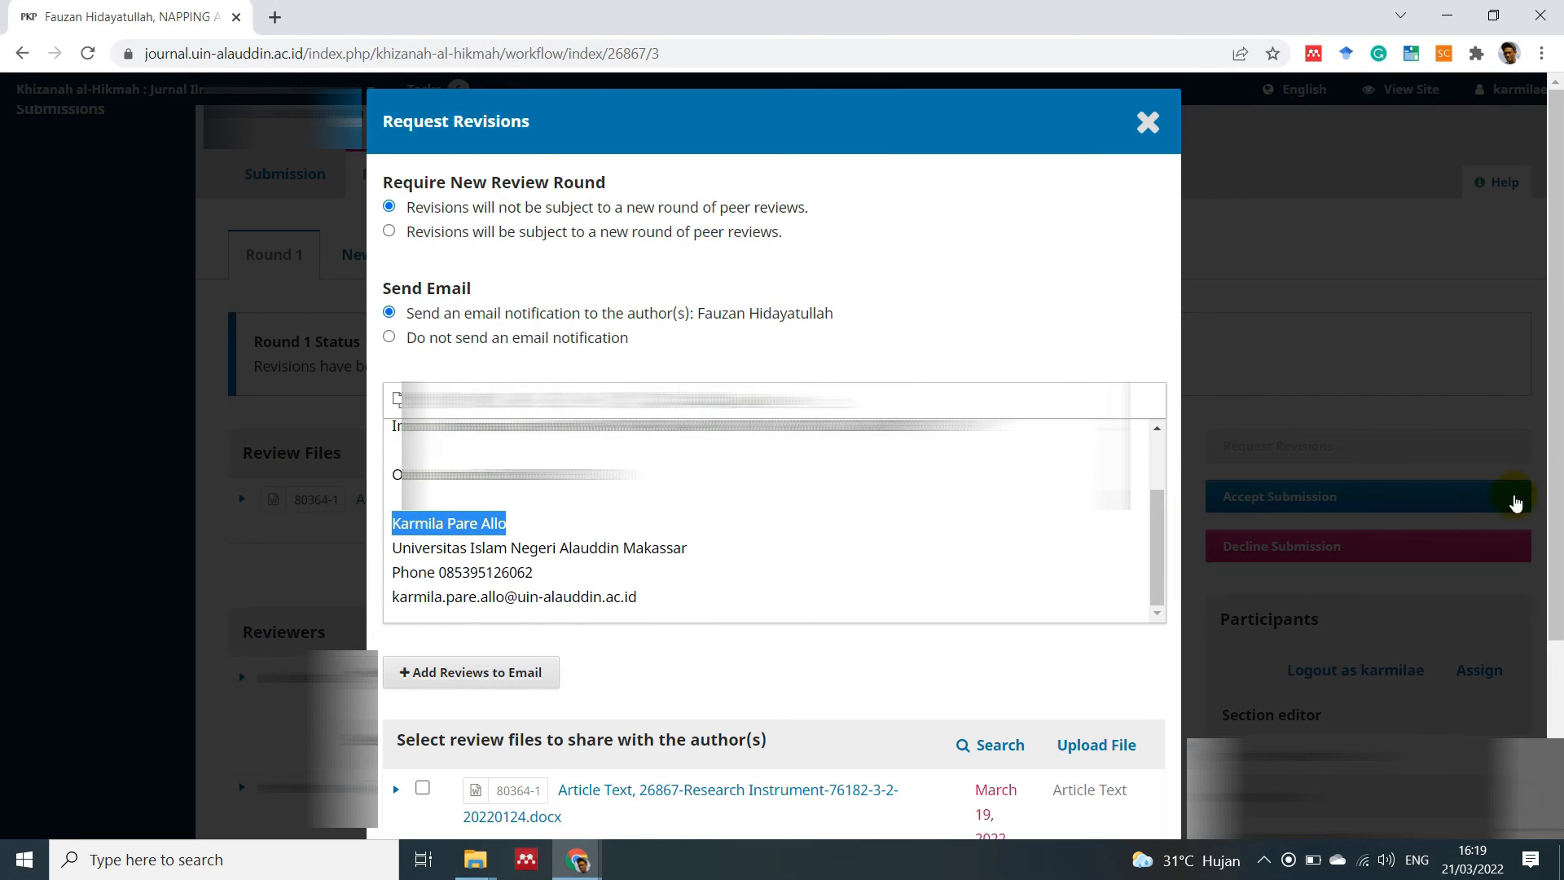
Share only the review file 26867-Article Text-80364-1-4-20220319.pdf with the author and record the editorial decision
drag(1556, 474, 1554, 568)
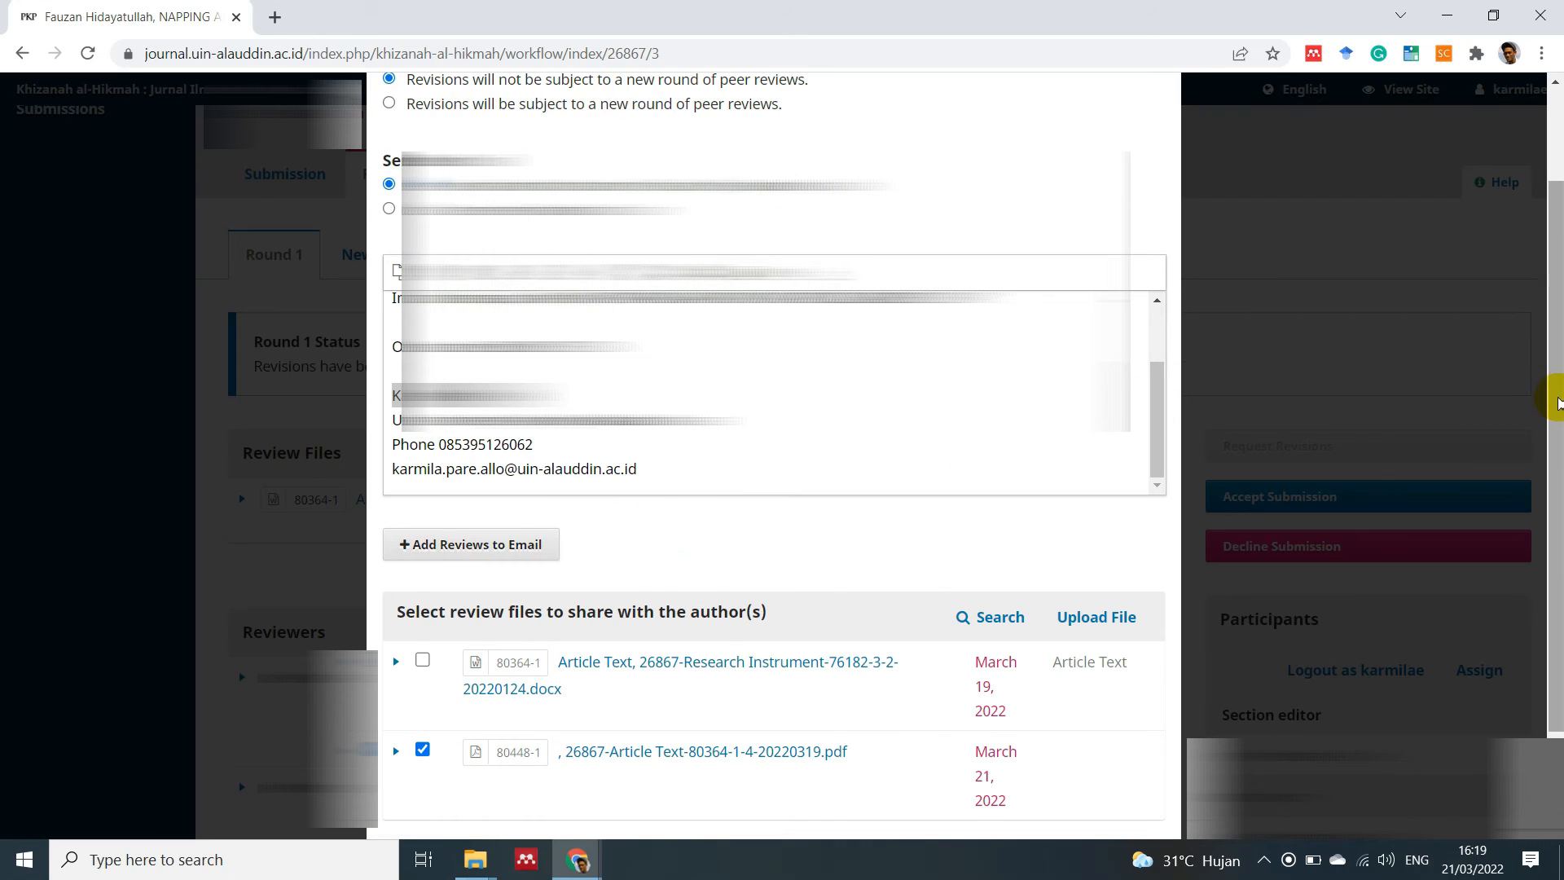
scroll(1051, 570, down, 3)
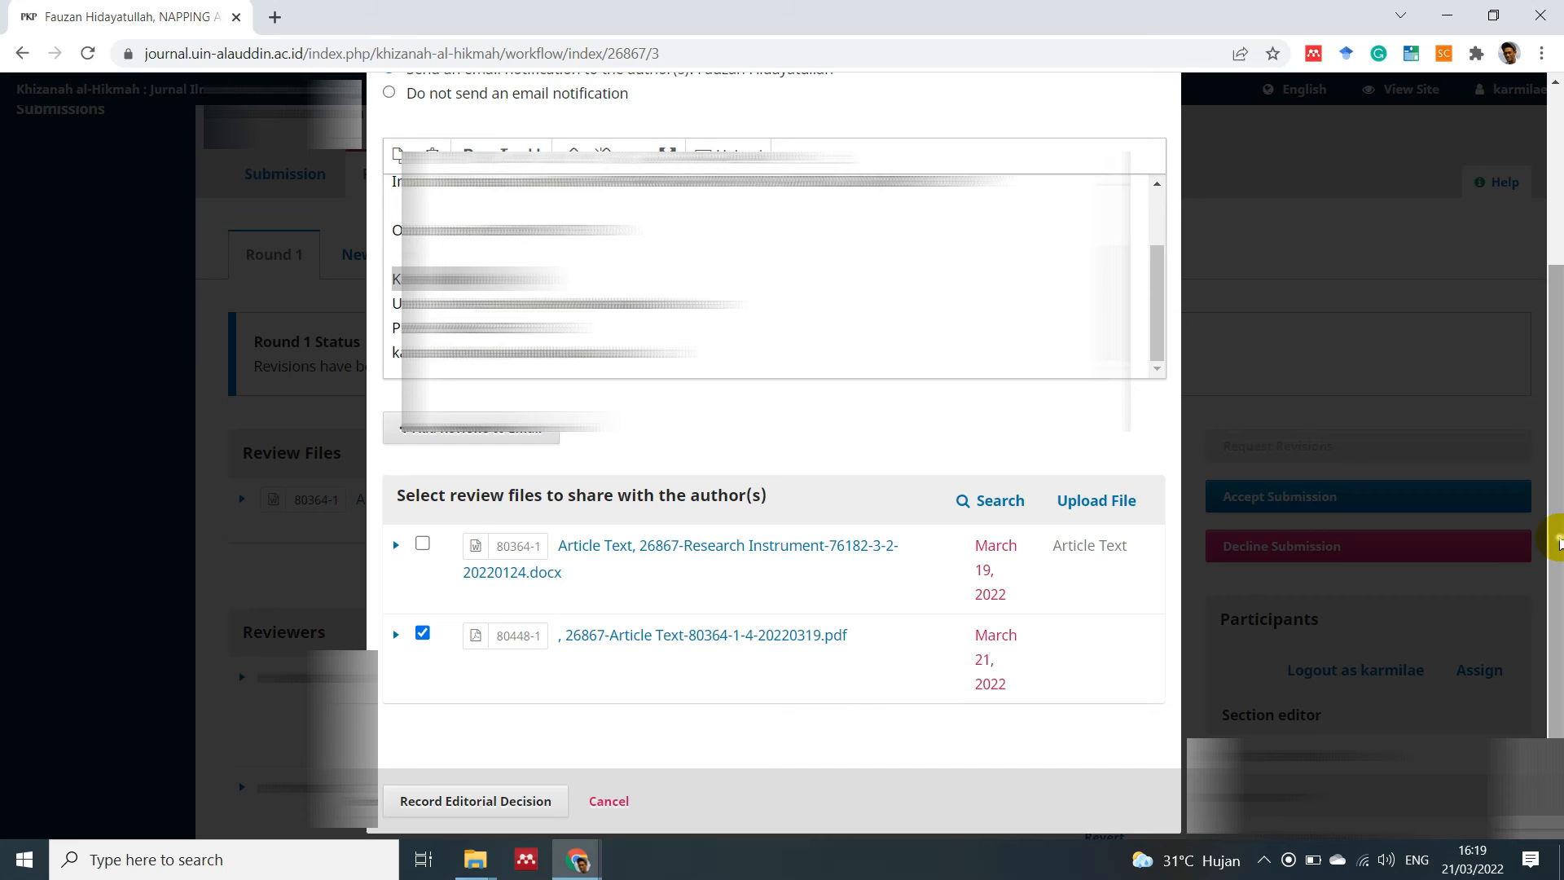
drag(1559, 541, 1559, 552)
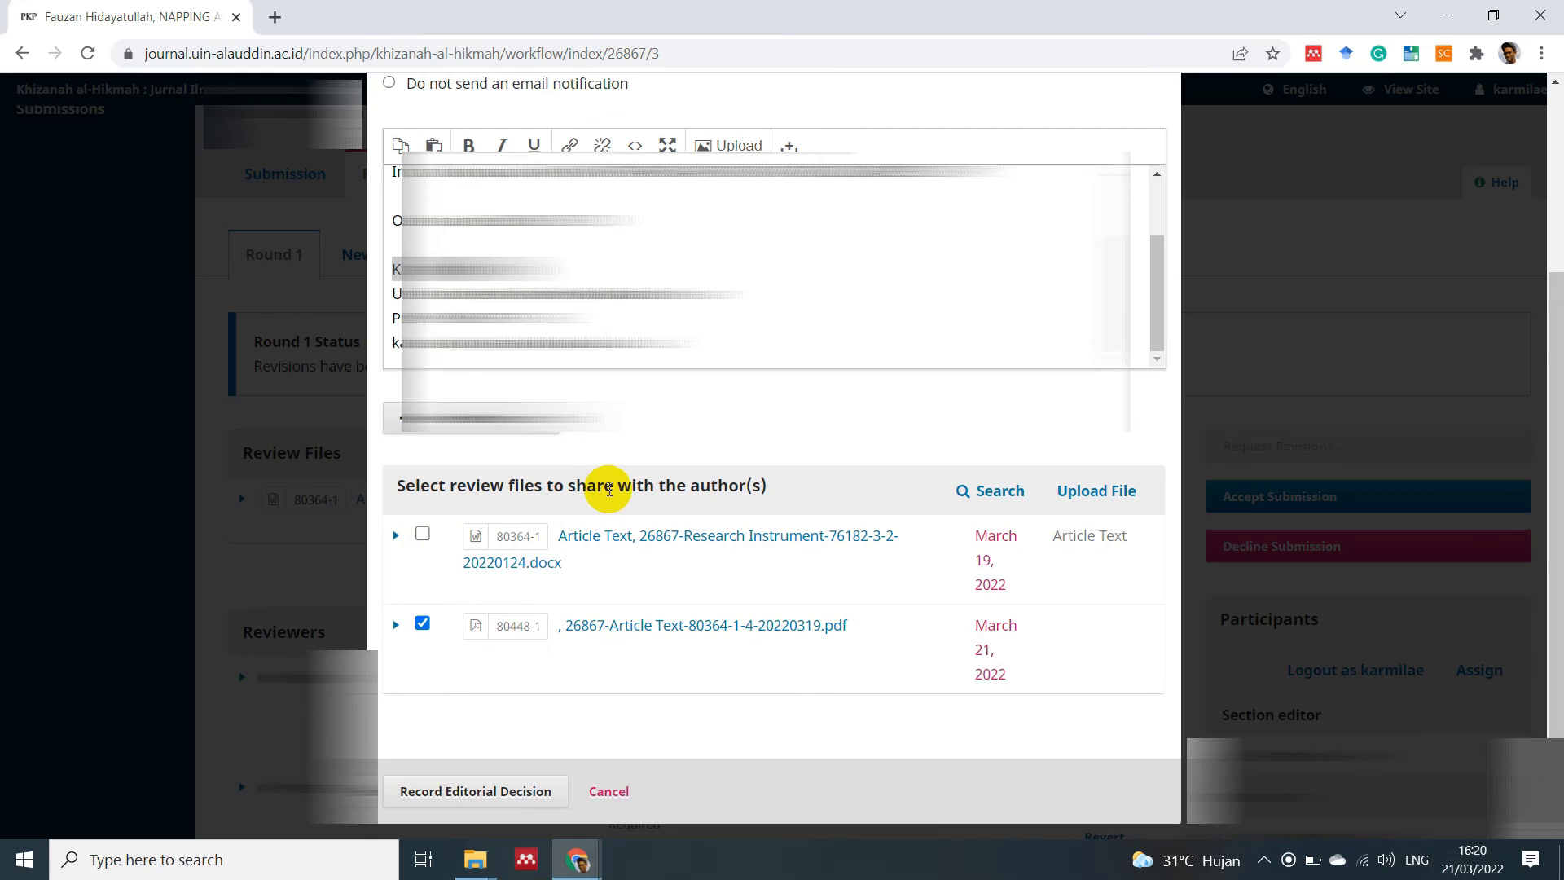
click(422, 623)
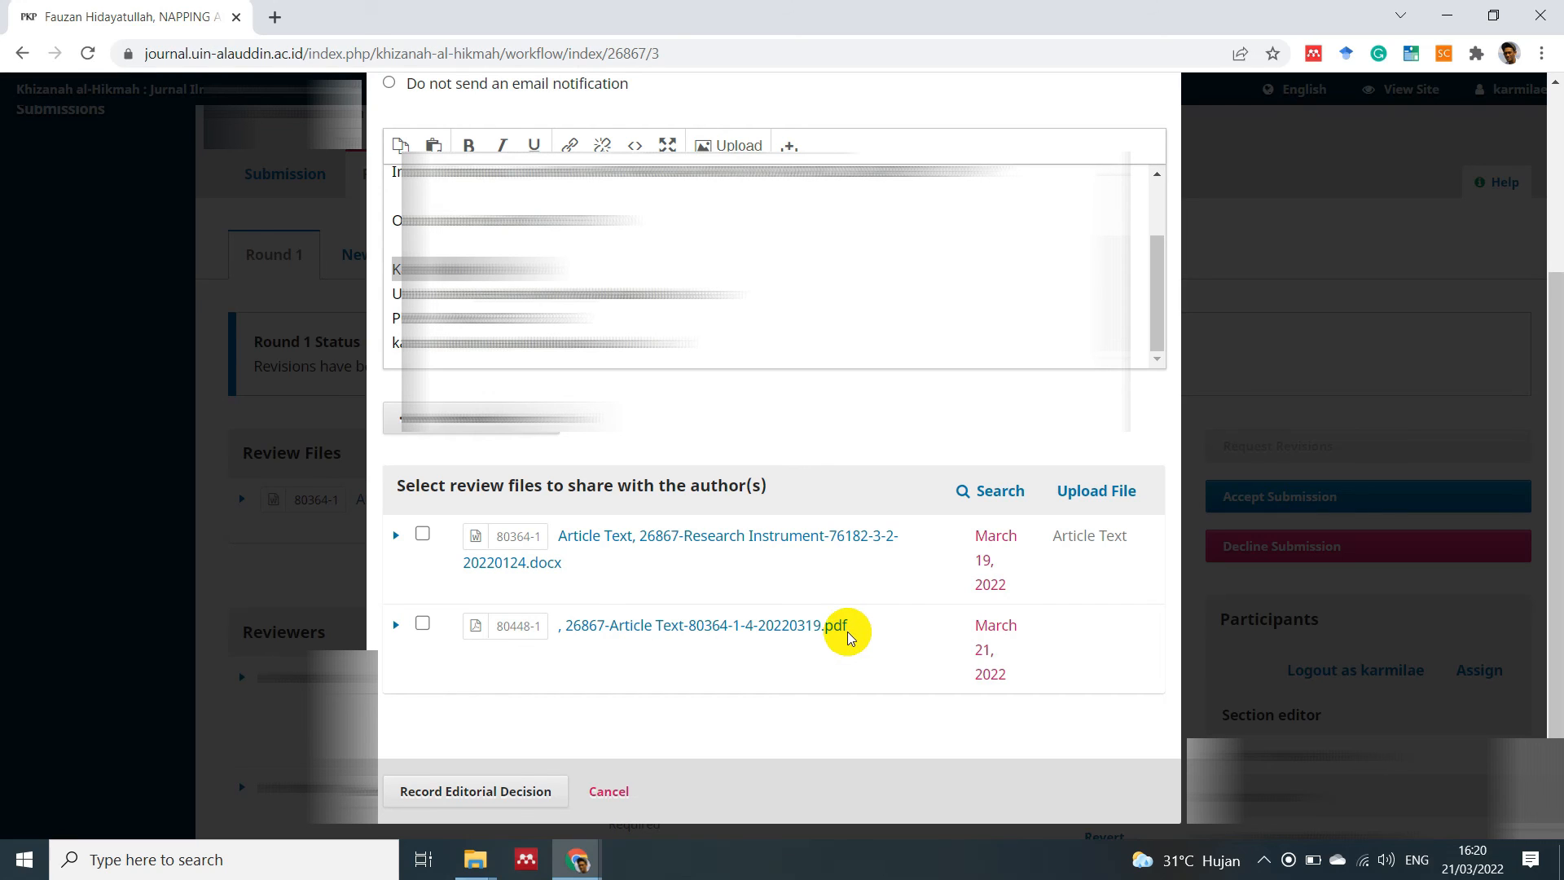
drag(850, 625, 565, 625)
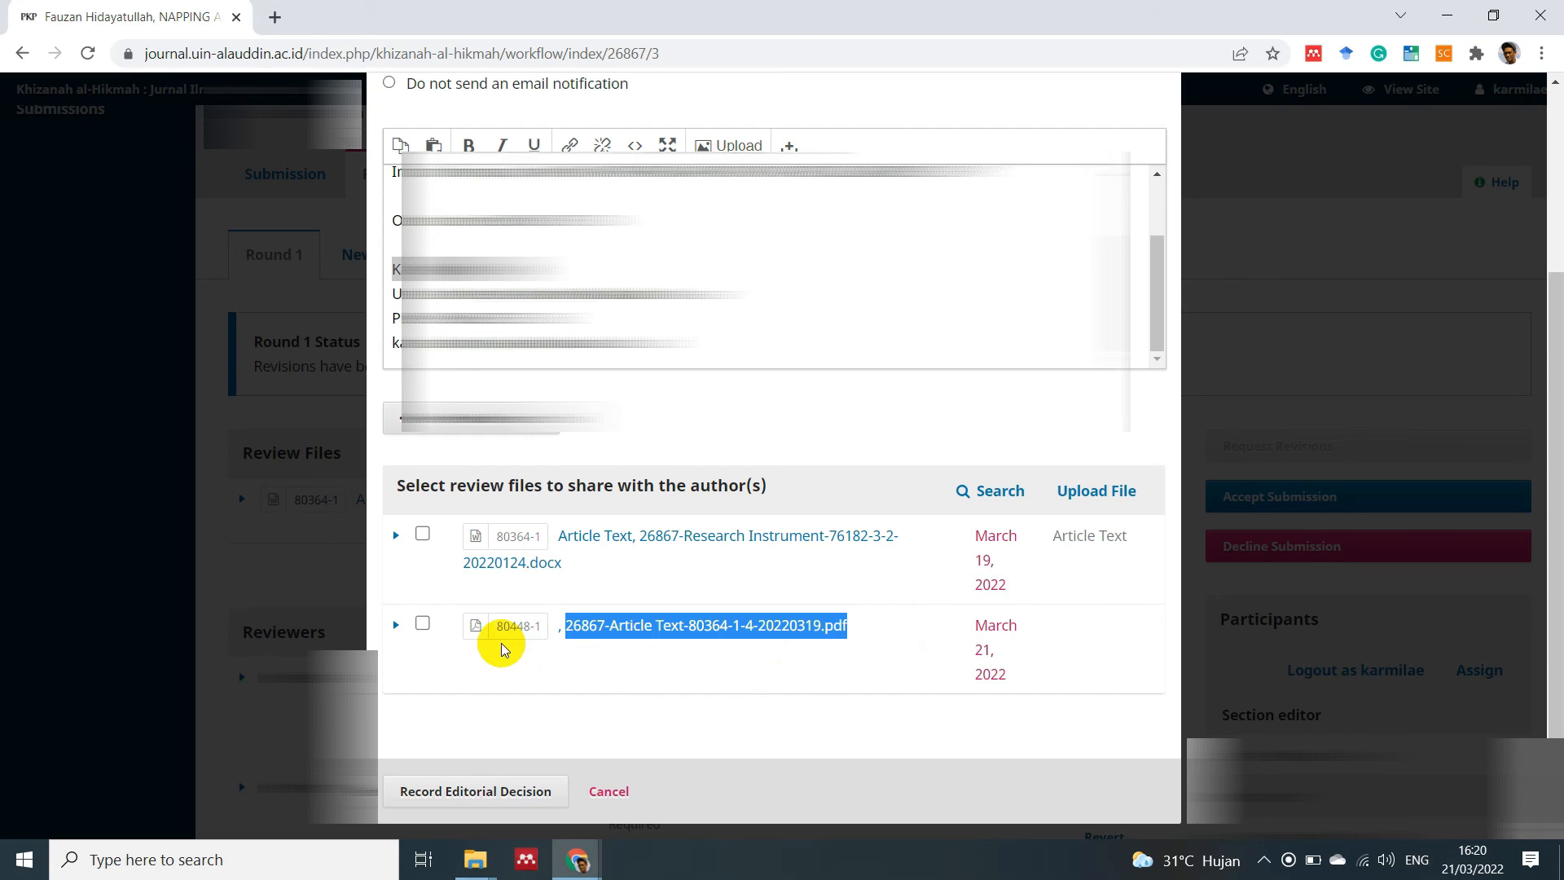
click(565, 564)
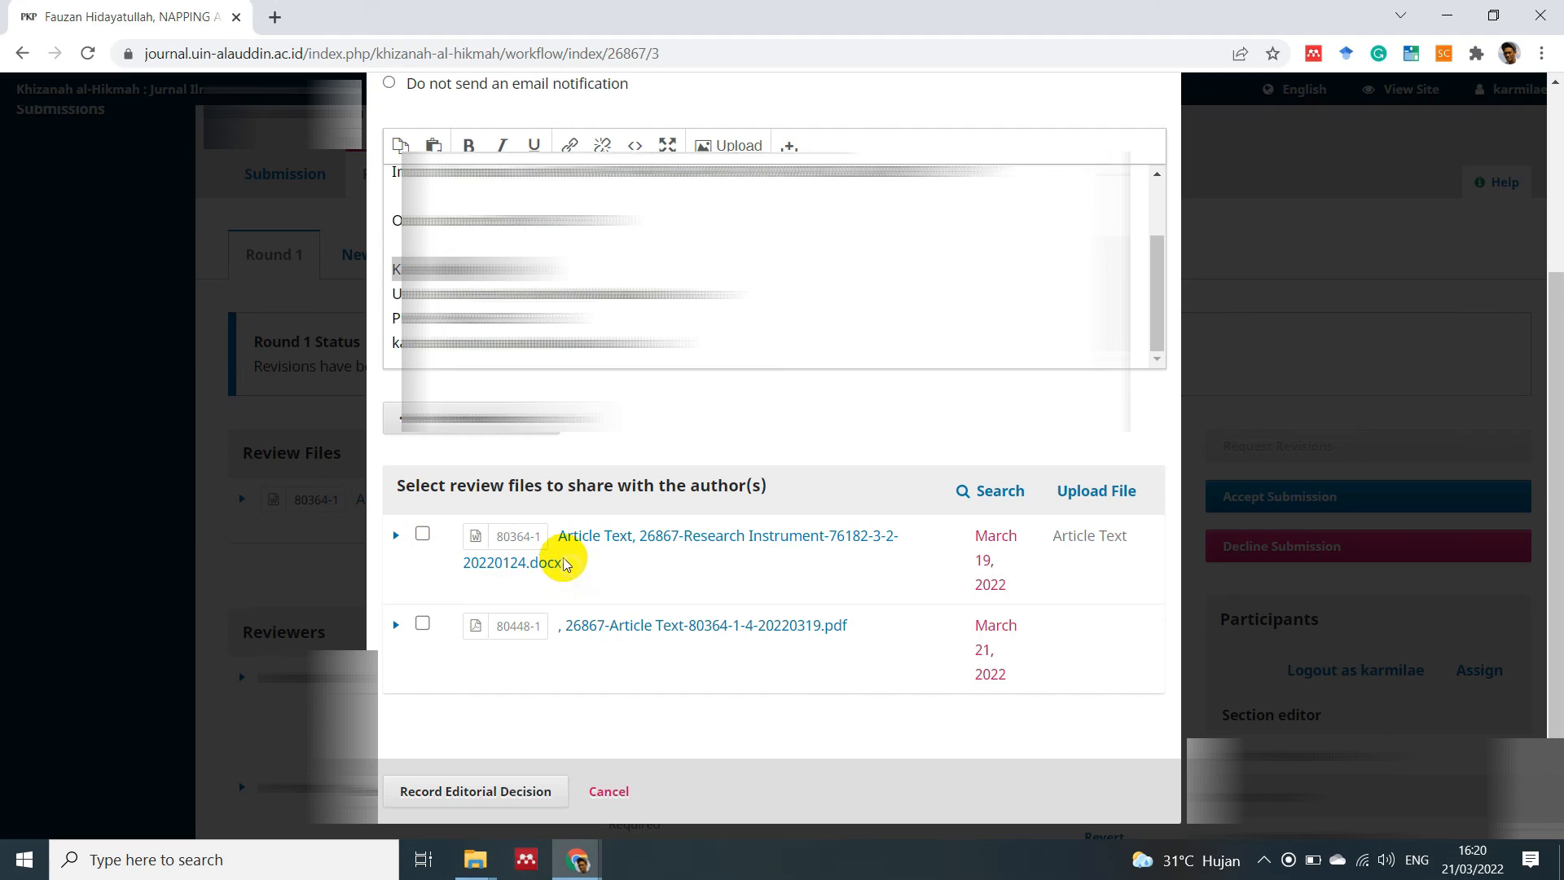
drag(565, 564, 560, 539)
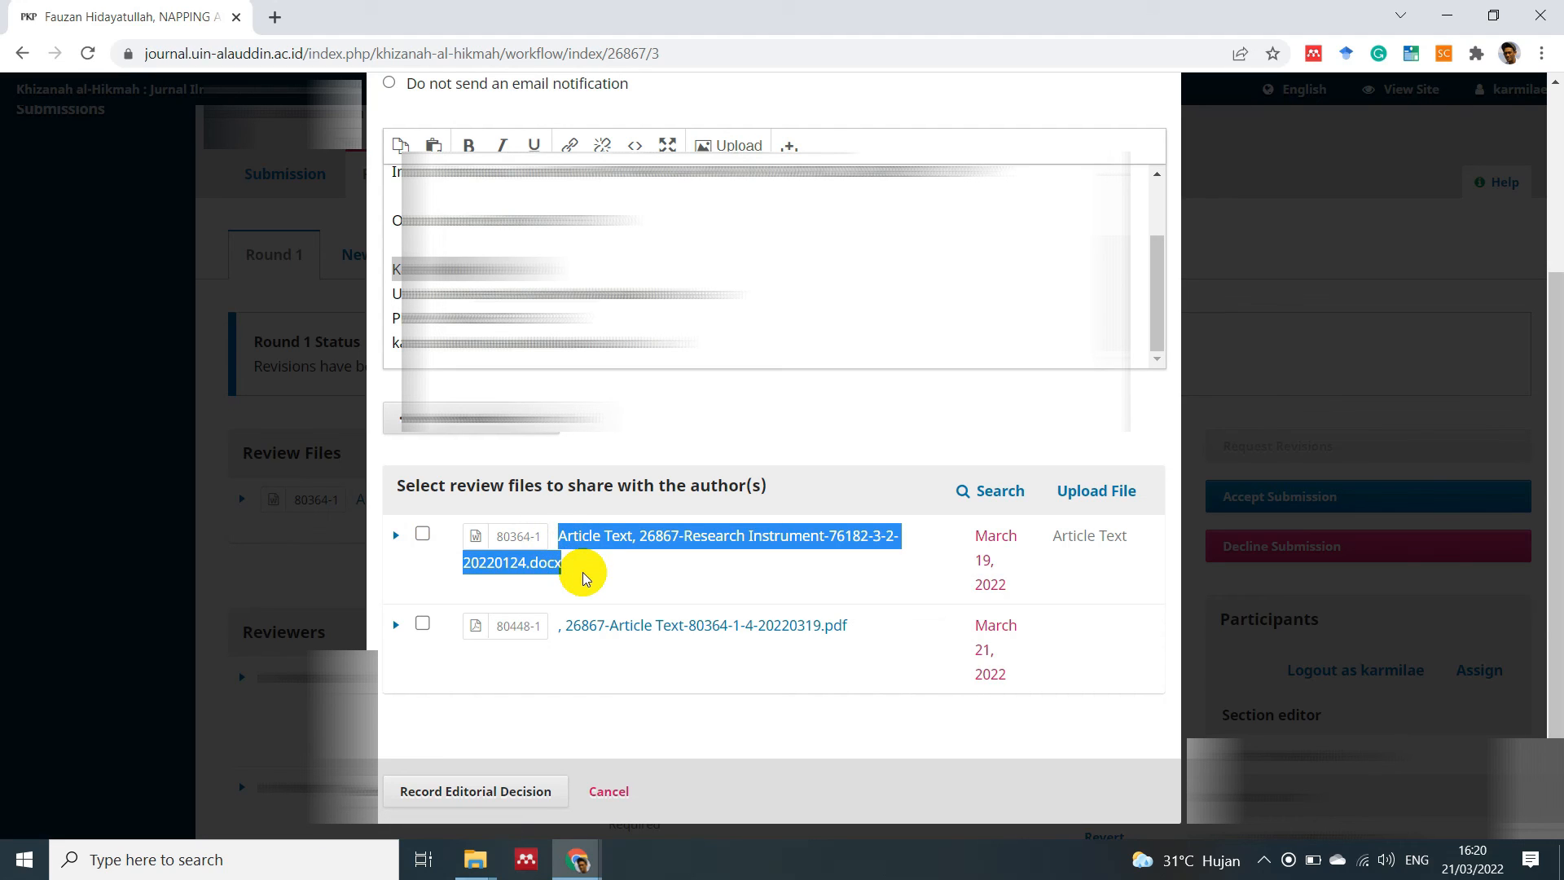
click(423, 622)
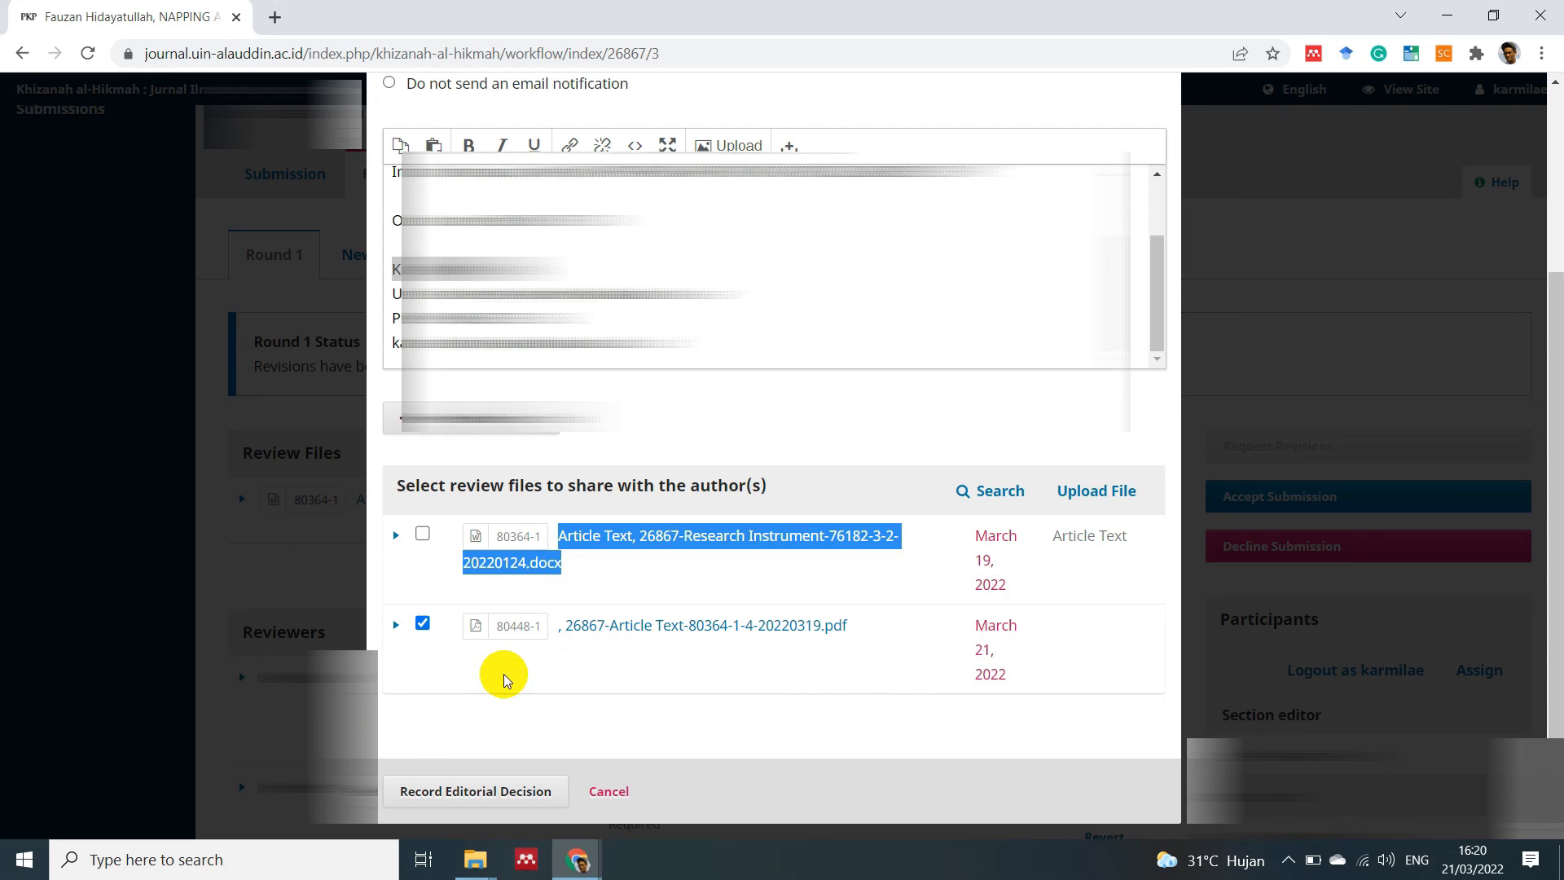
click(469, 794)
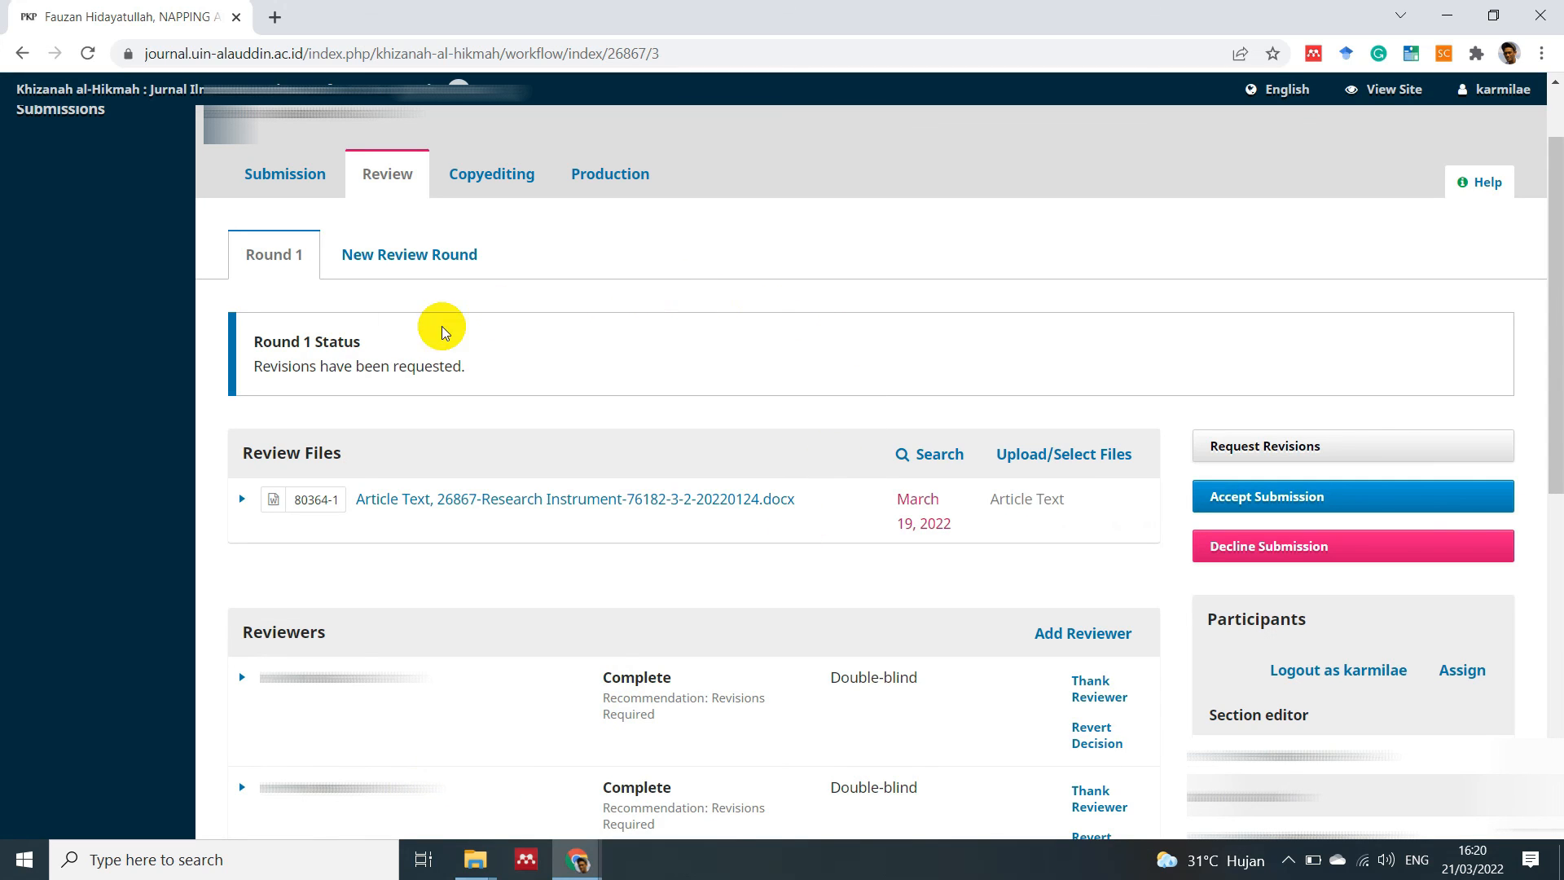
Check the Round 1 status of the submission on the review page
drag(254, 366, 509, 360)
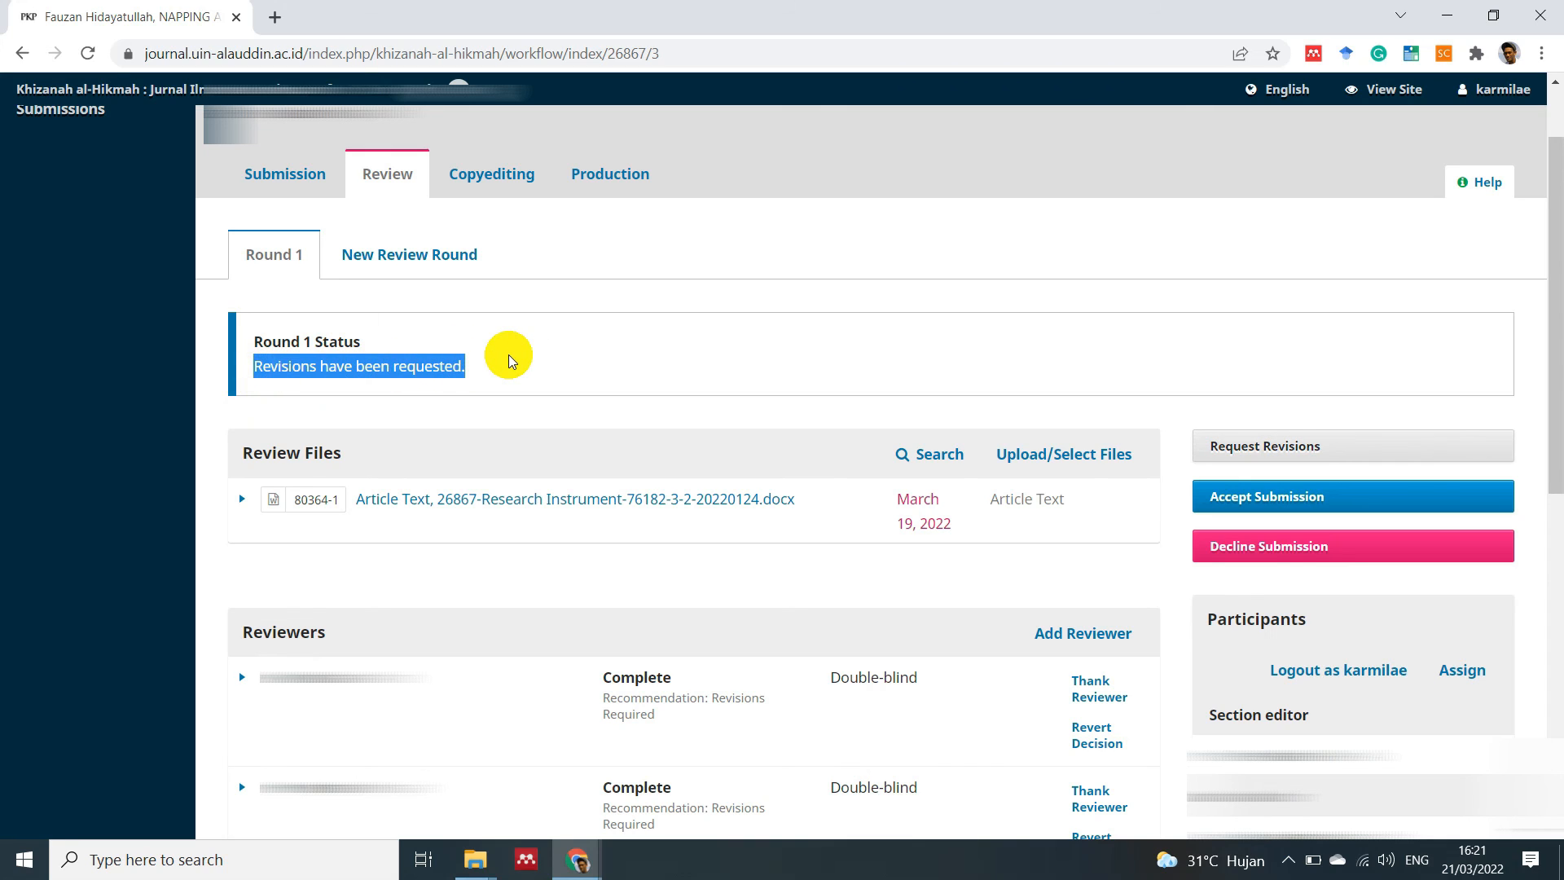
click(455, 386)
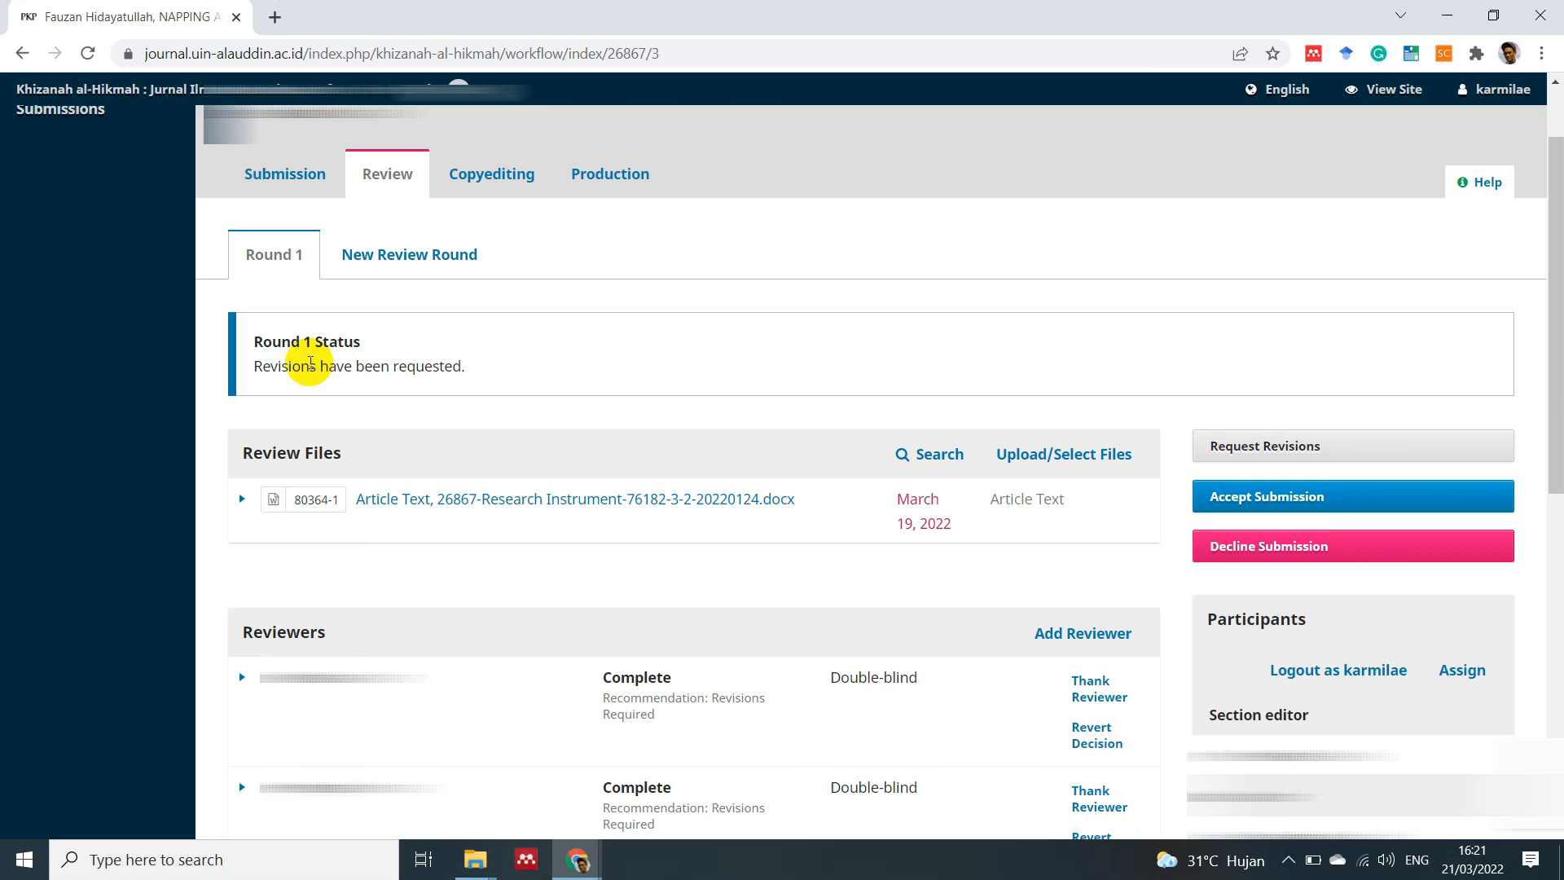
drag(308, 365, 313, 364)
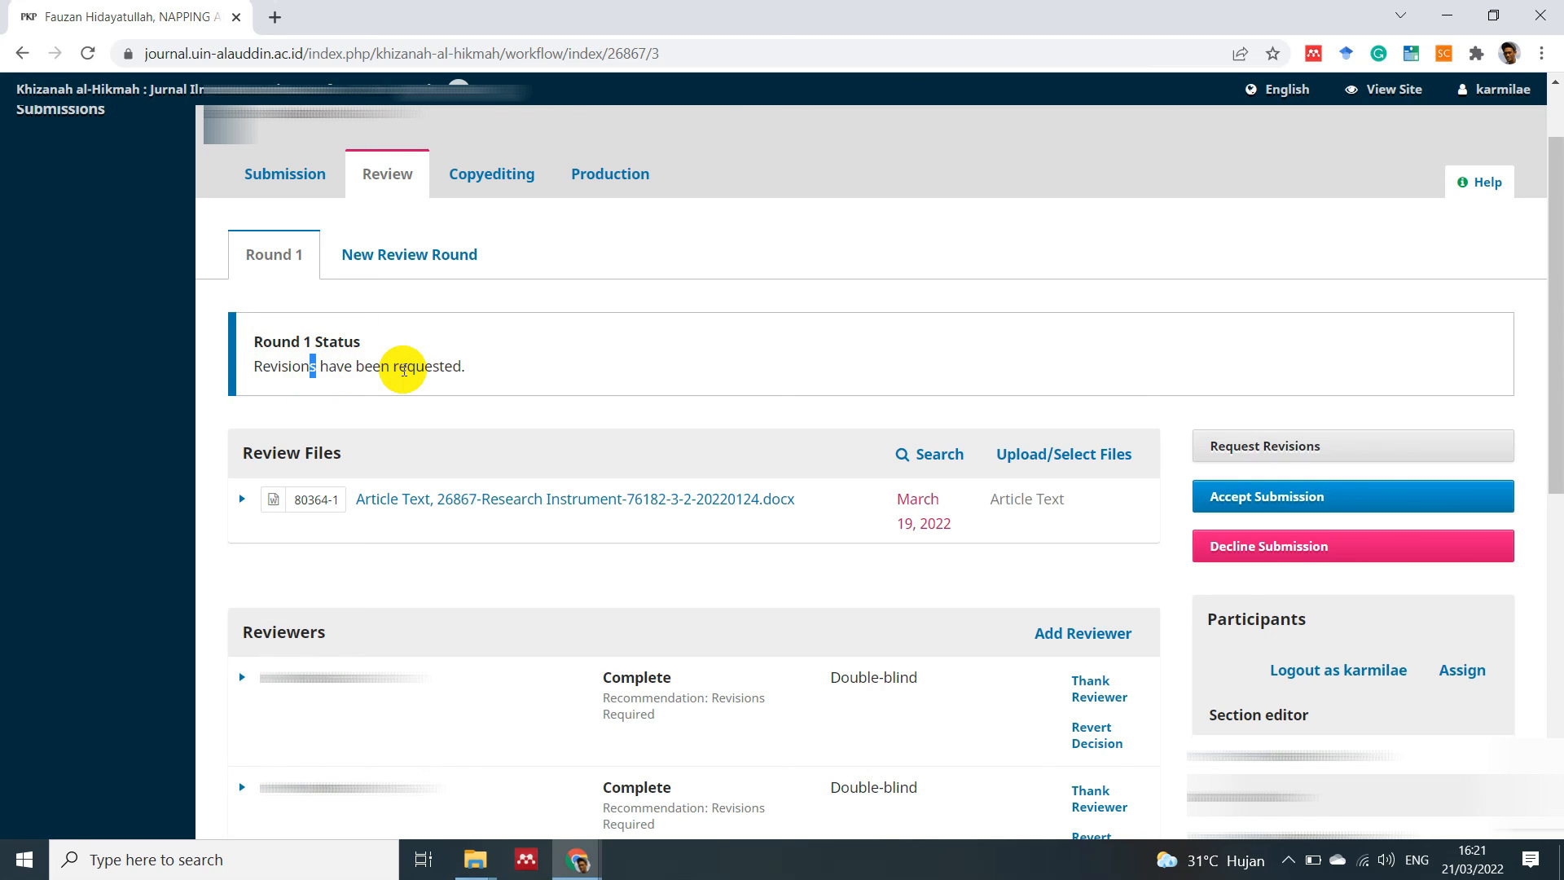
click(536, 373)
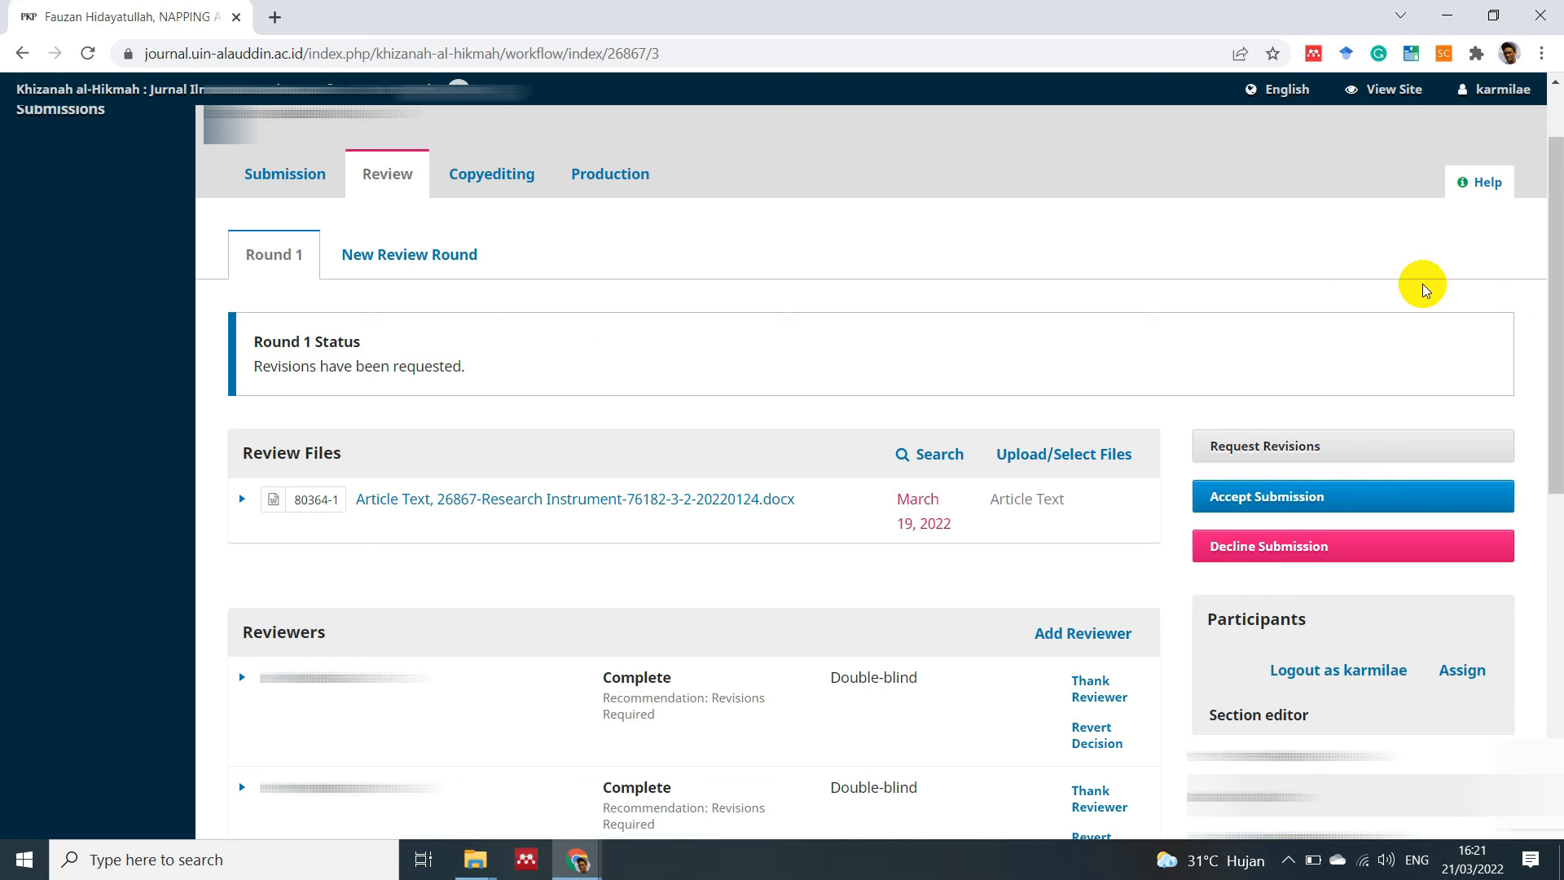
scroll(1553, 290, up, 2)
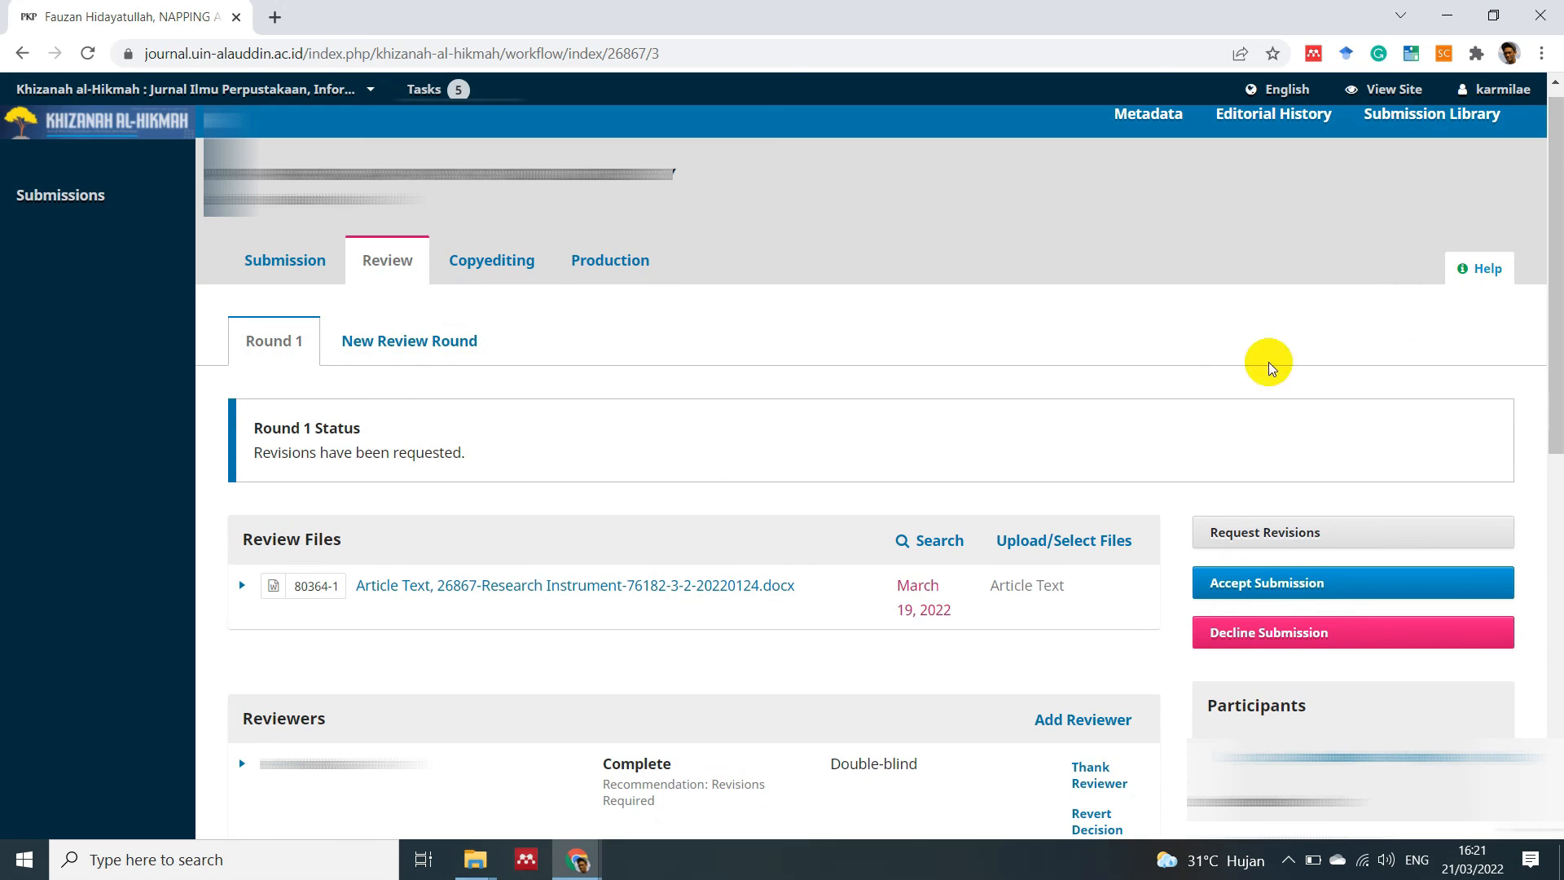